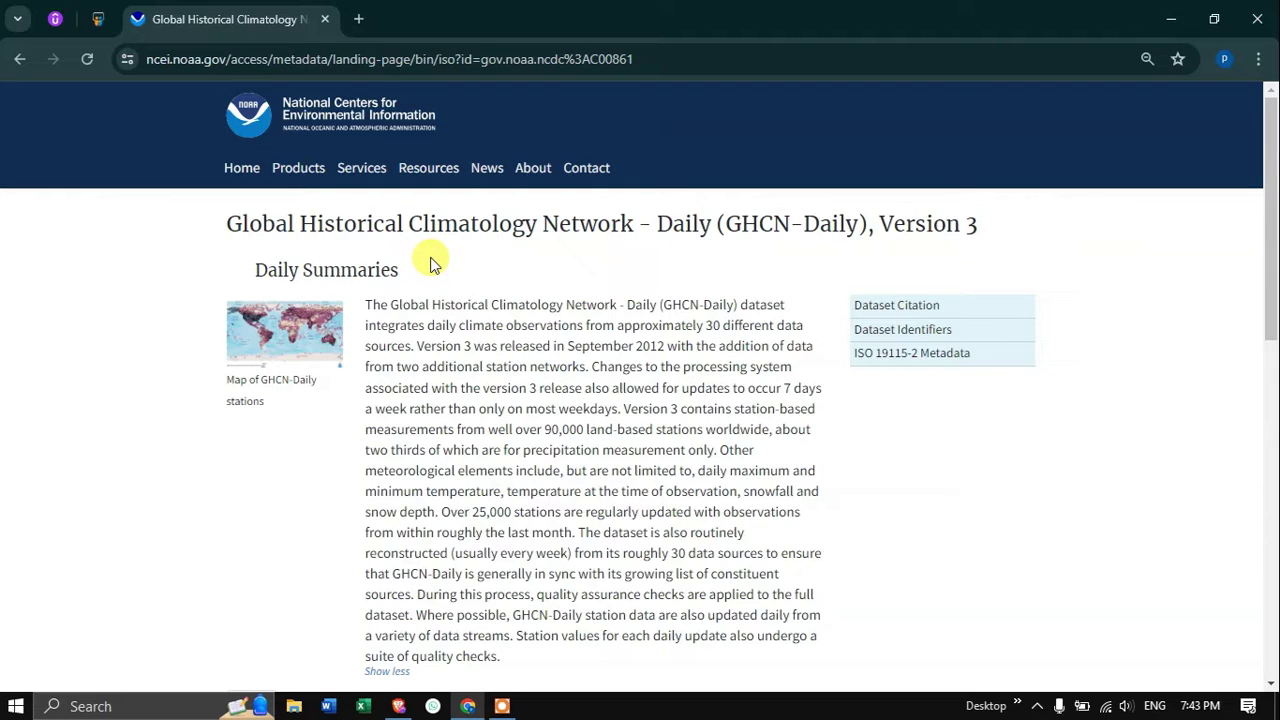
Step: Open the NCEI GIS Map Viewer from the search data options of the GHCN-Daily dataset page
scroll(443, 260, down, 1)
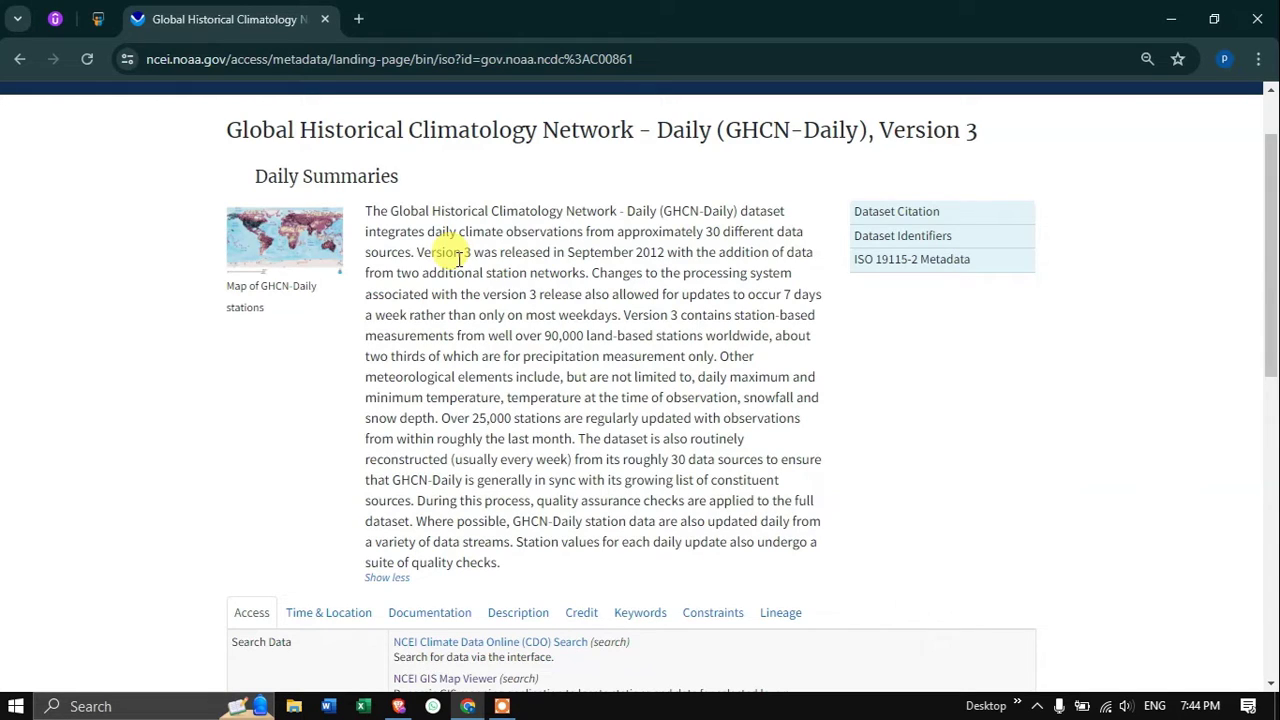
scroll(459, 257, down, 1)
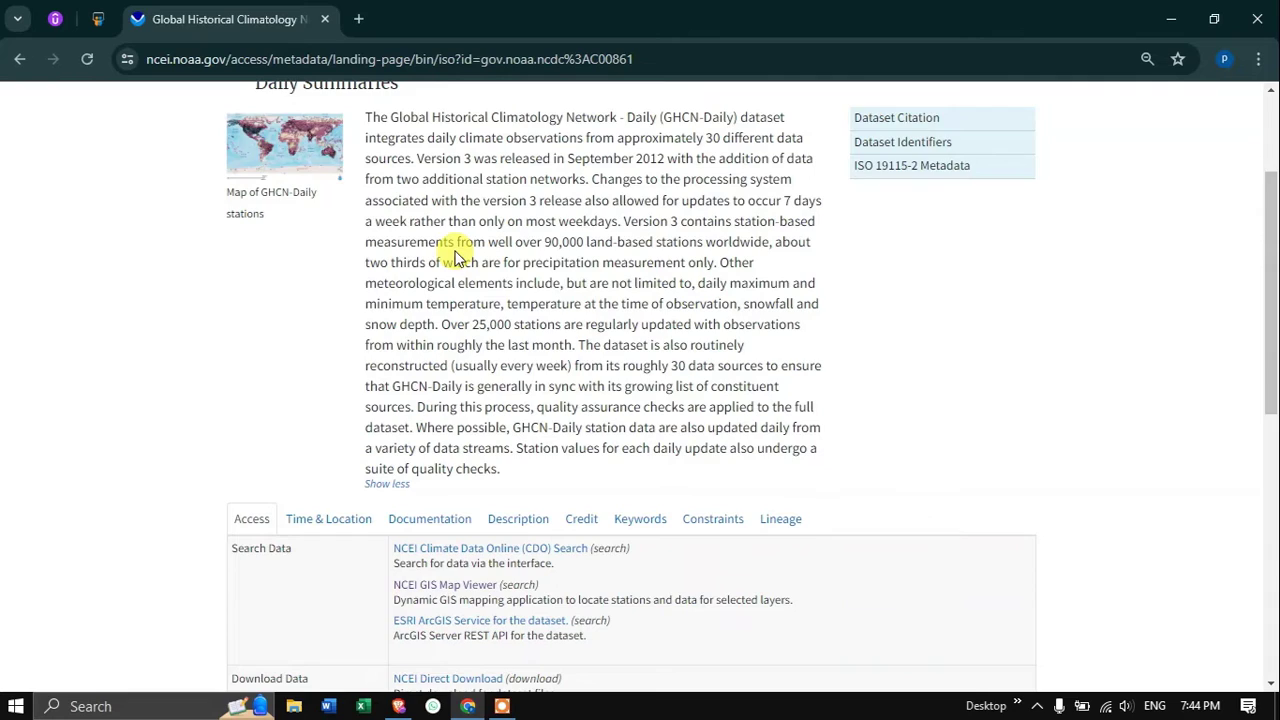
scroll(455, 257, down, 2)
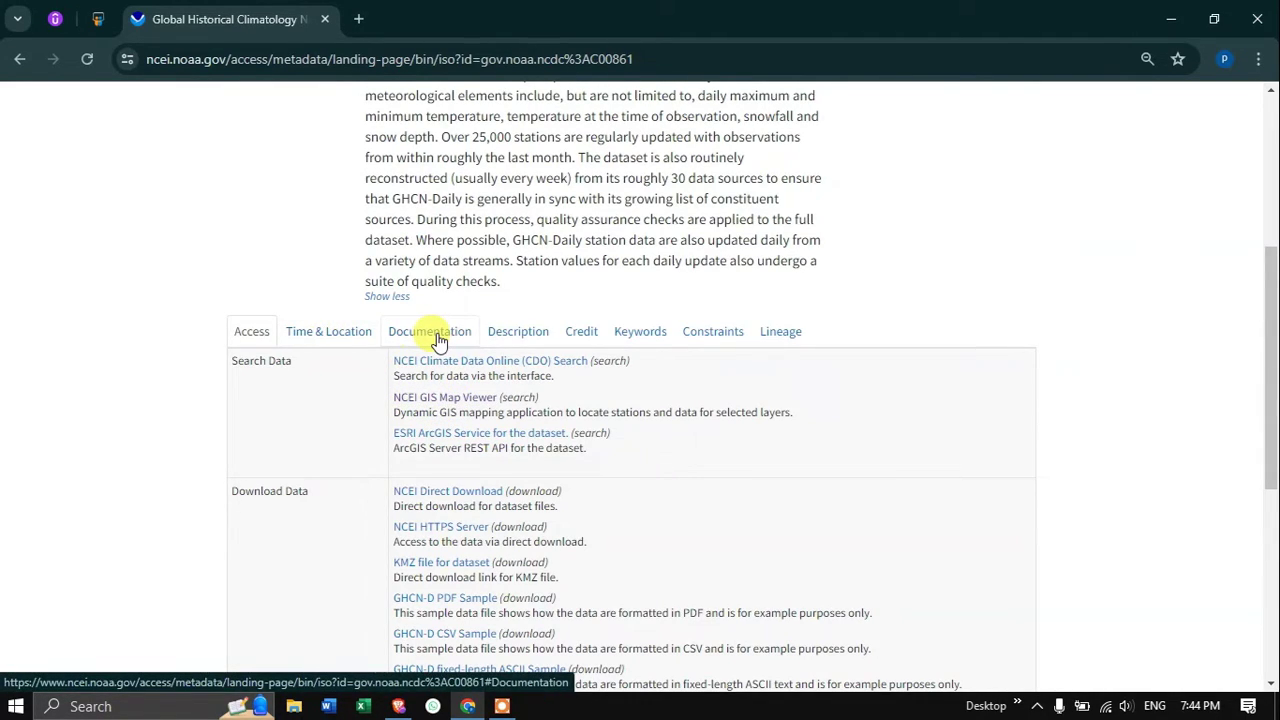
click(625, 340)
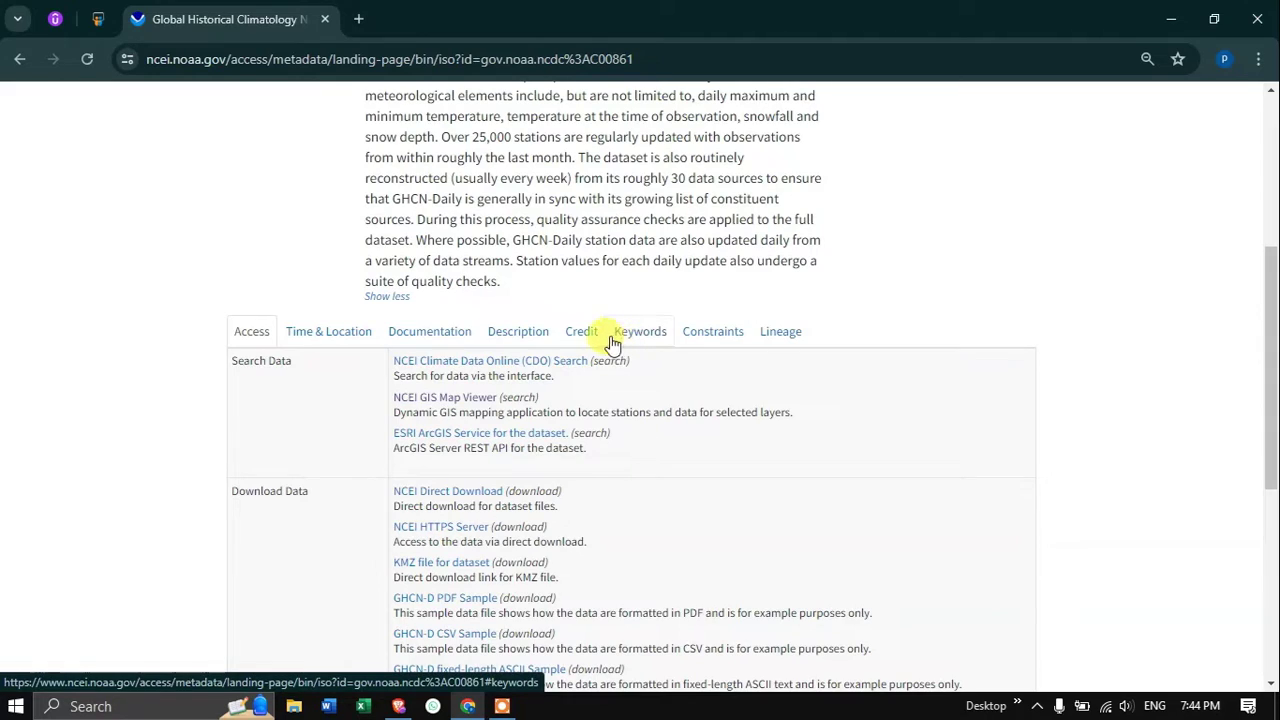
click(433, 404)
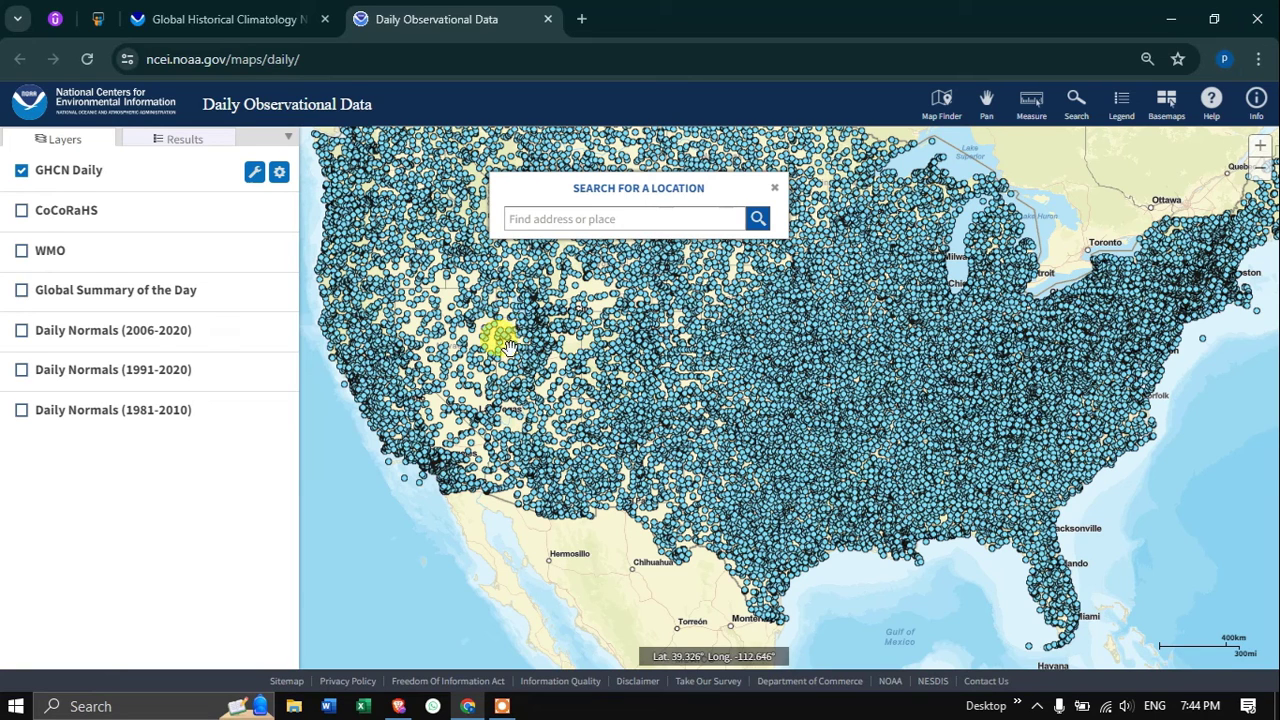
Step: Show the WMO station layer on the map and hide the GHCN Daily layer
scroll(510, 330, down, 2)
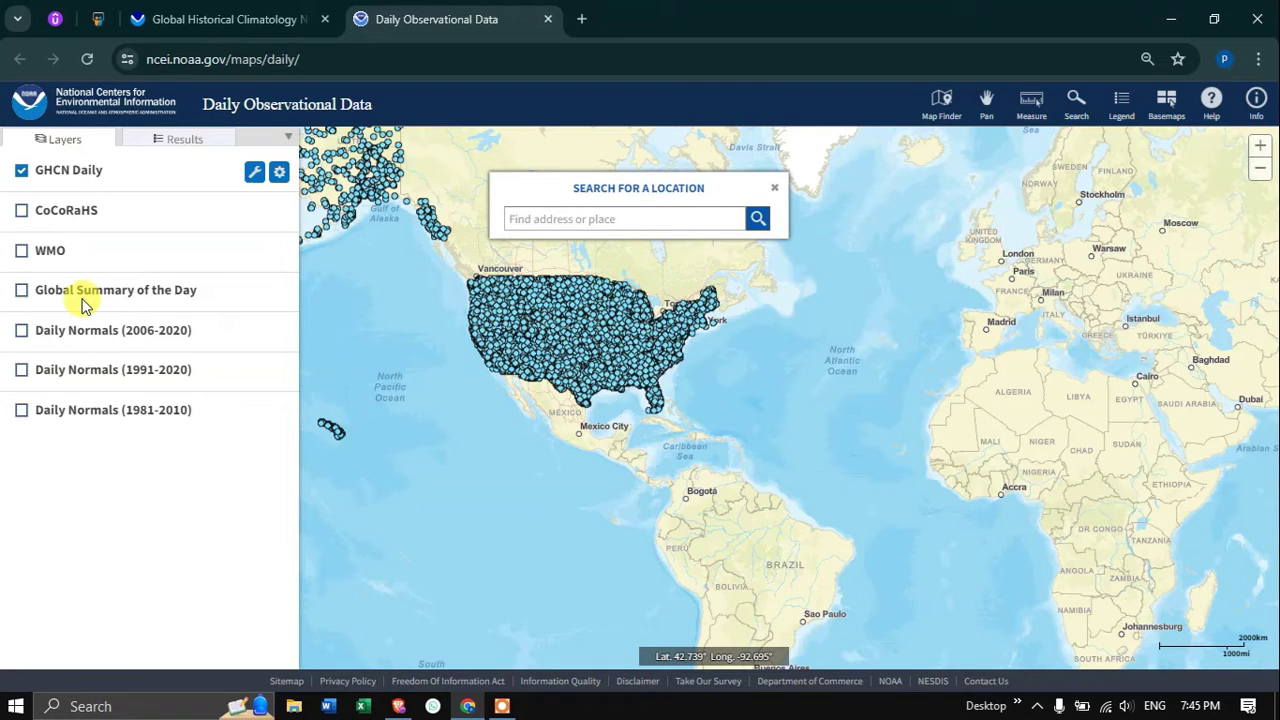
click(22, 252)
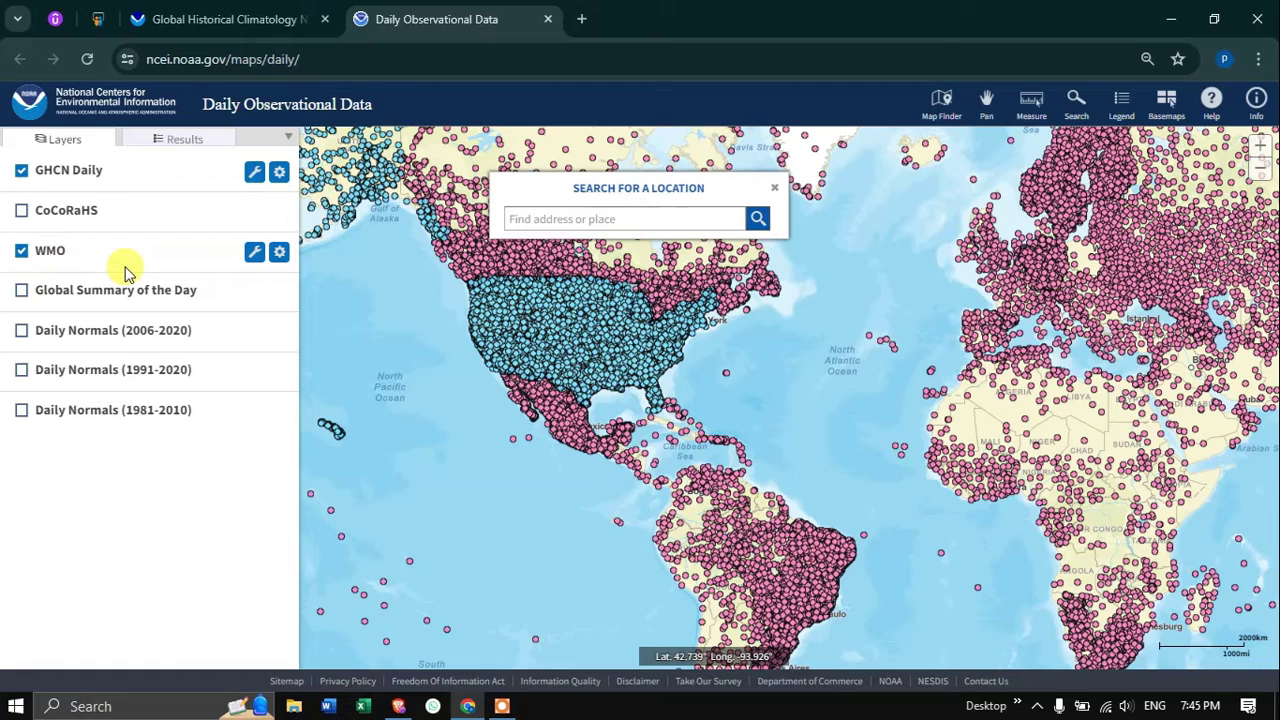
click(21, 171)
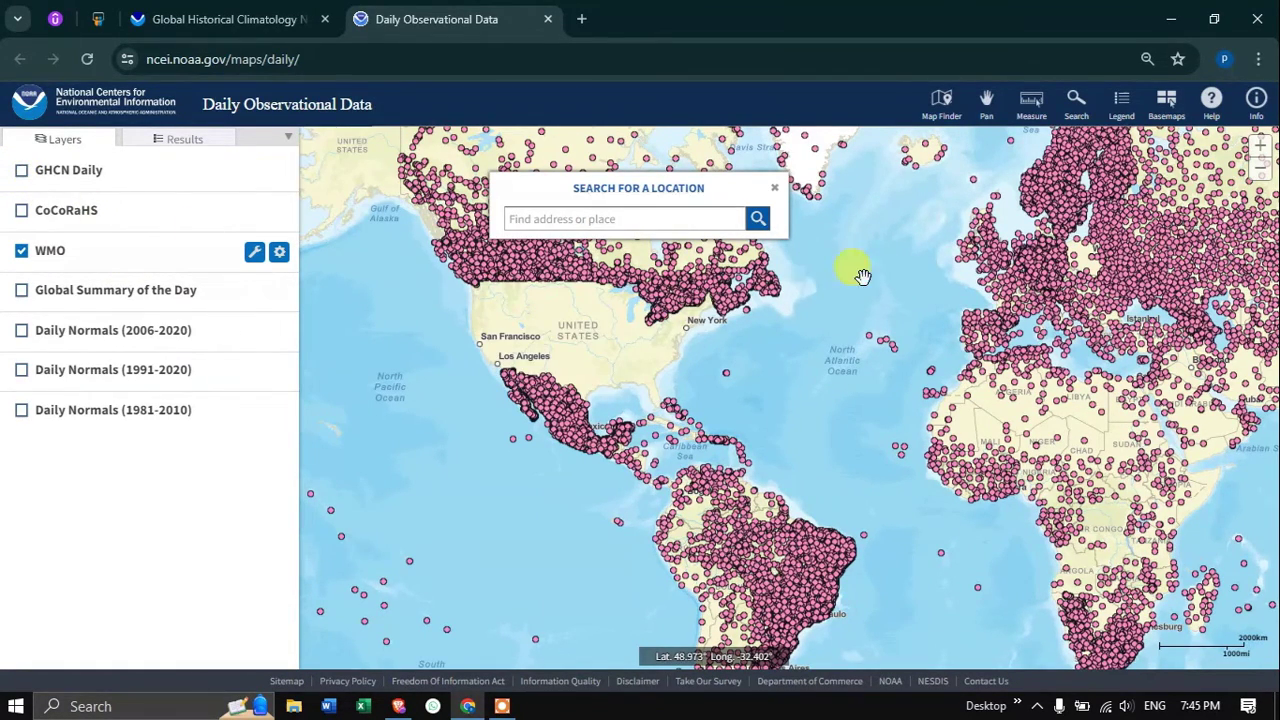
Step: Search the map for Chennai and go to the suggested location Chennai, Tamil Nadu, IND
mouse_move(961, 279)
mouse_down()
mouse_move(829, 277)
mouse_move(650, 303)
mouse_up()
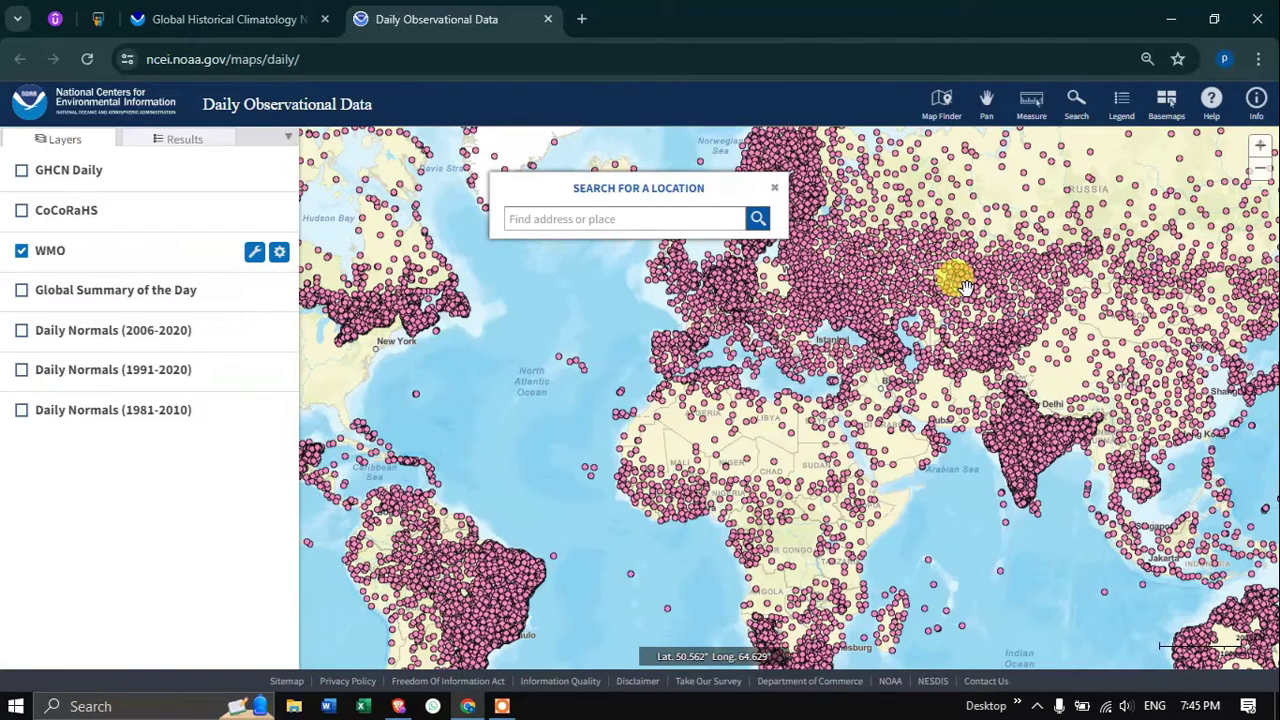
drag(900, 307, 695, 279)
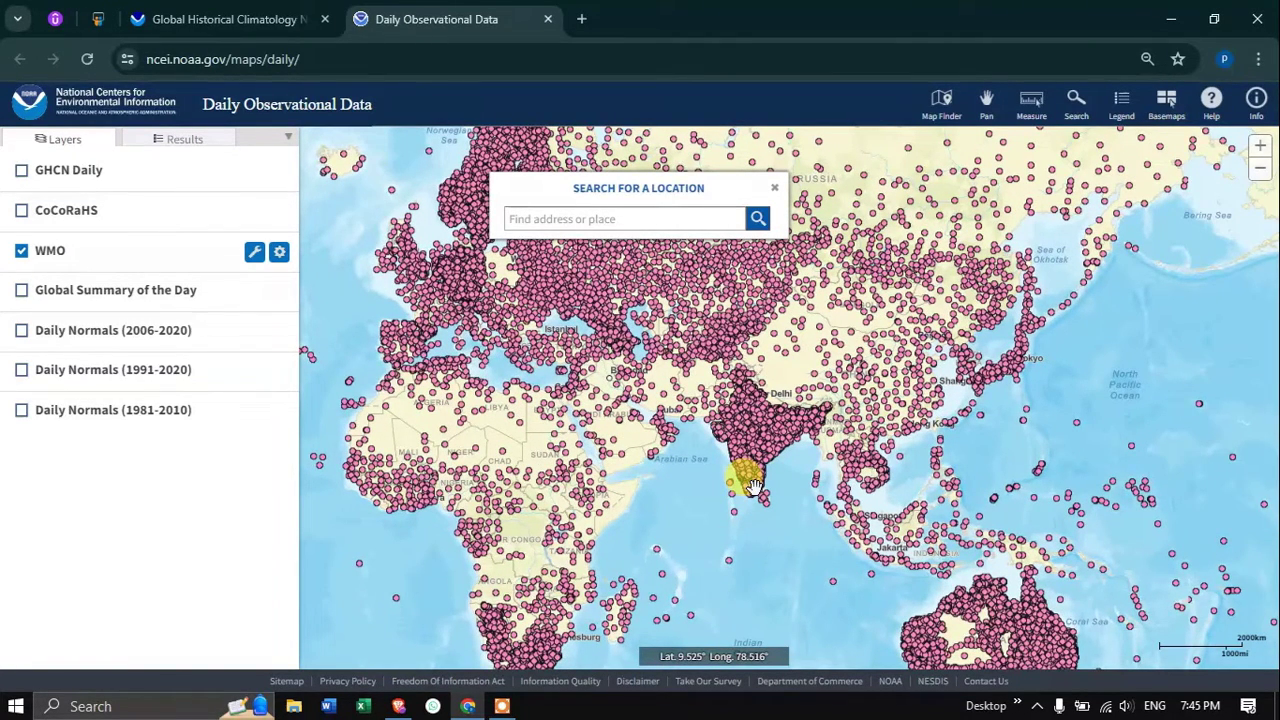
click(557, 224)
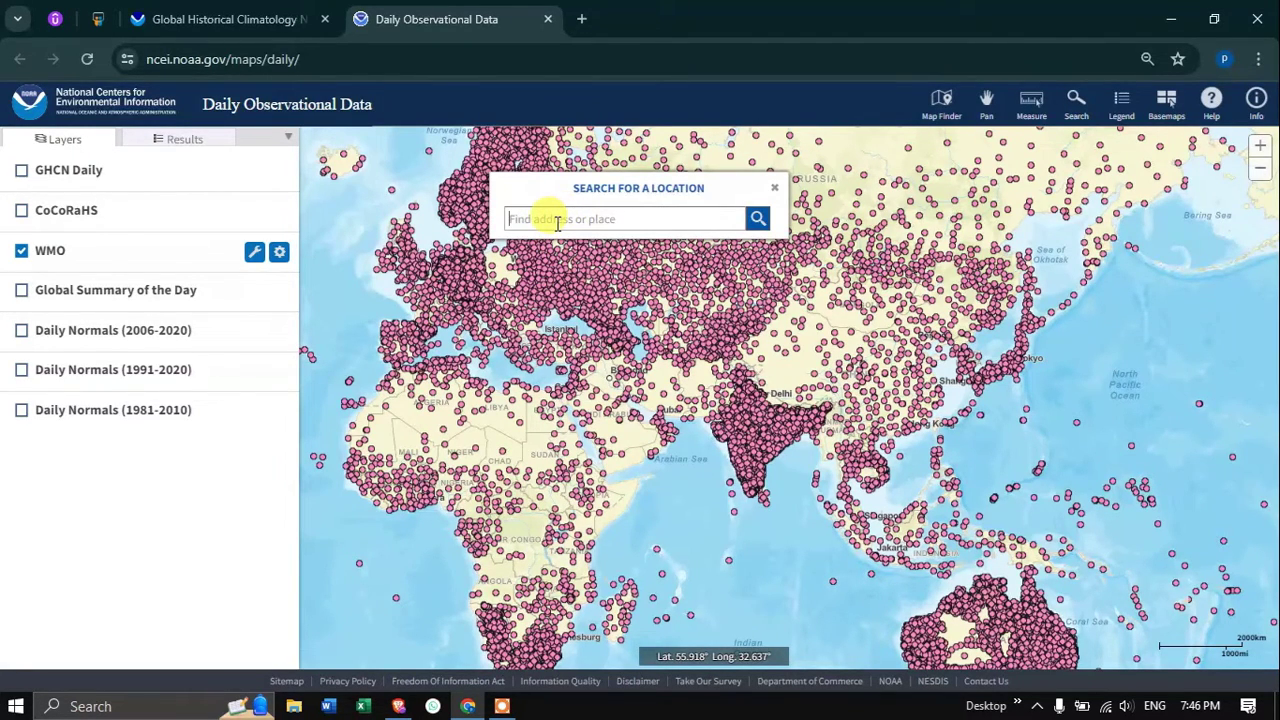
text(Chennai)
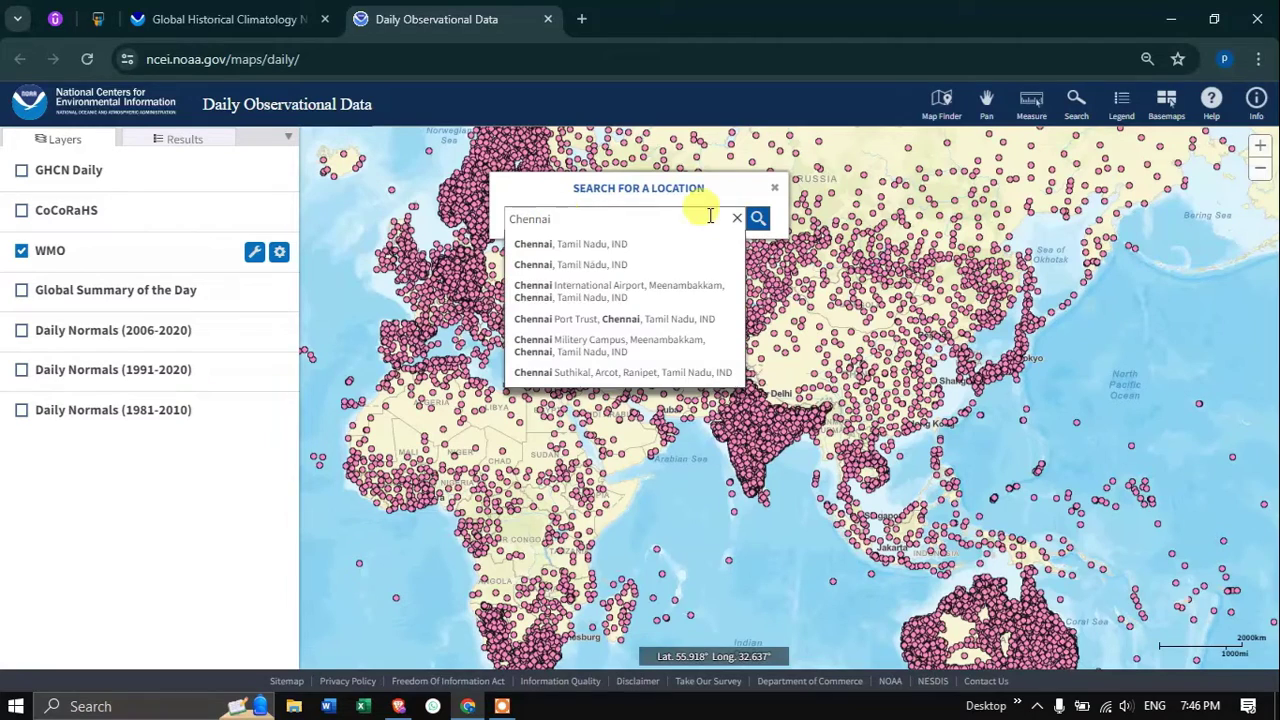
click(607, 247)
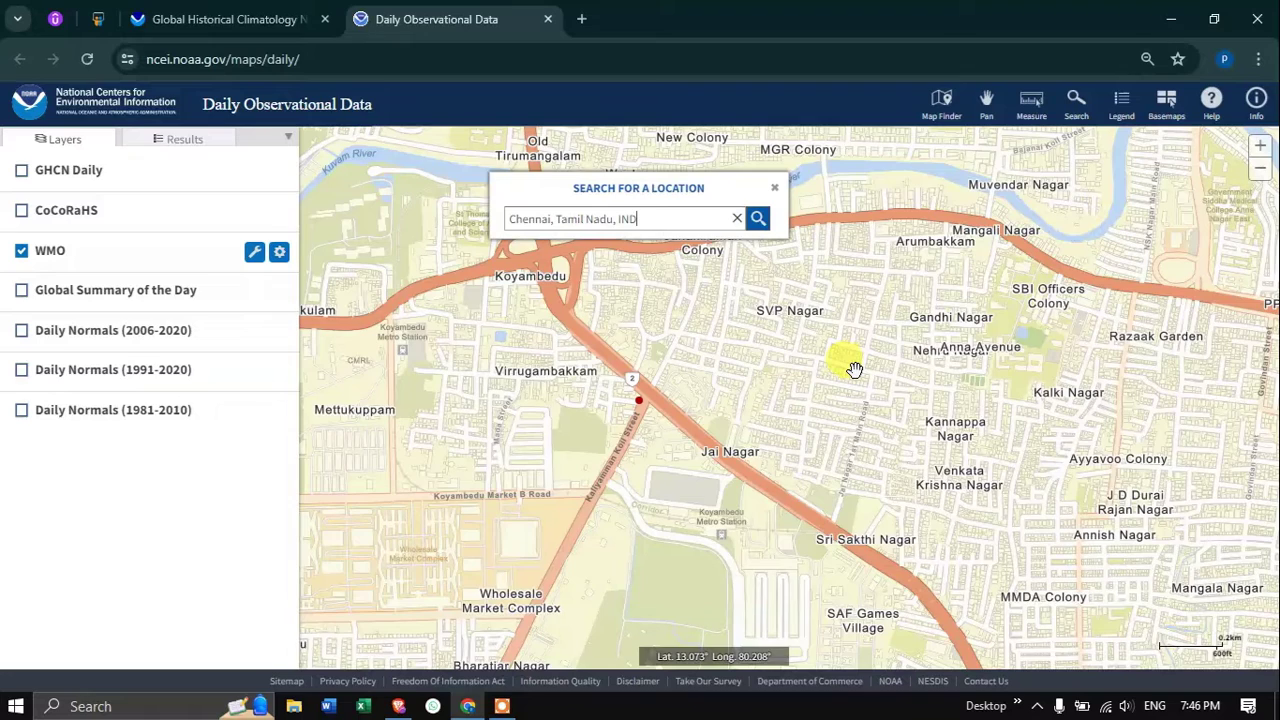
Step: Use the WMO Identify tool to look up the station near Madhavaram and the one beside Alandur
scroll(854, 370, down, 1)
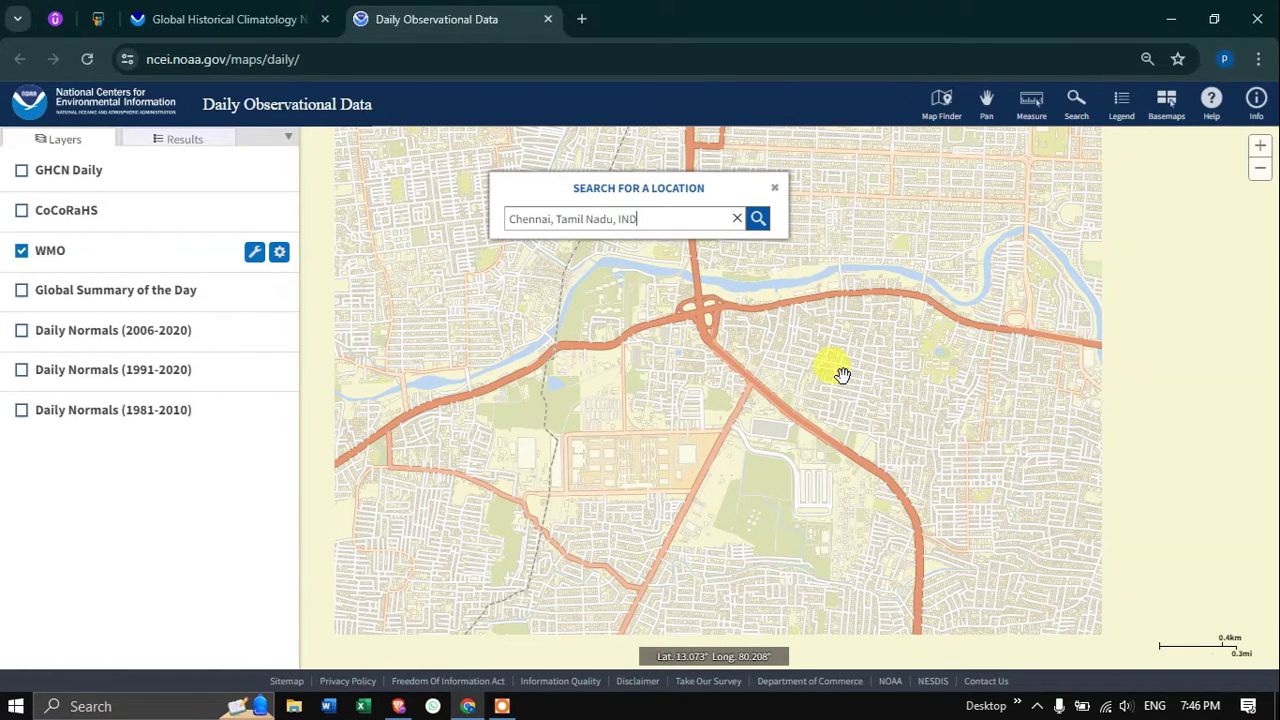
scroll(843, 374, down, 6)
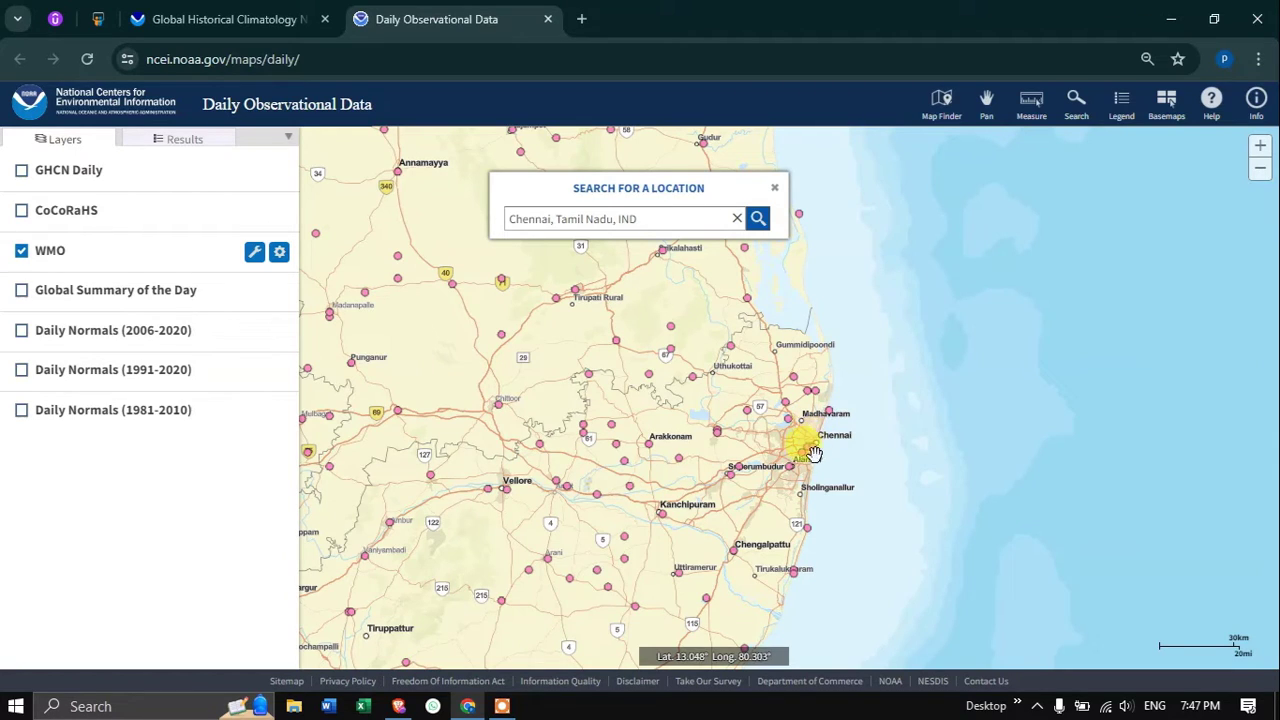
click(255, 256)
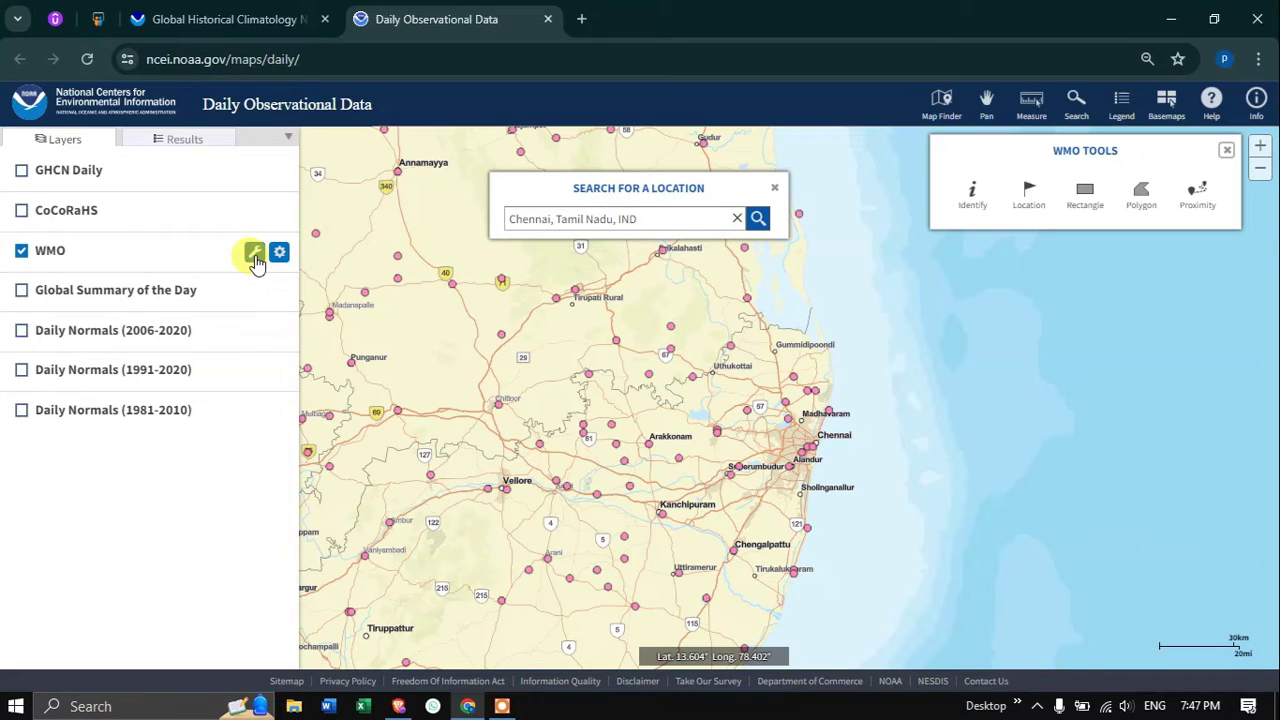
click(975, 197)
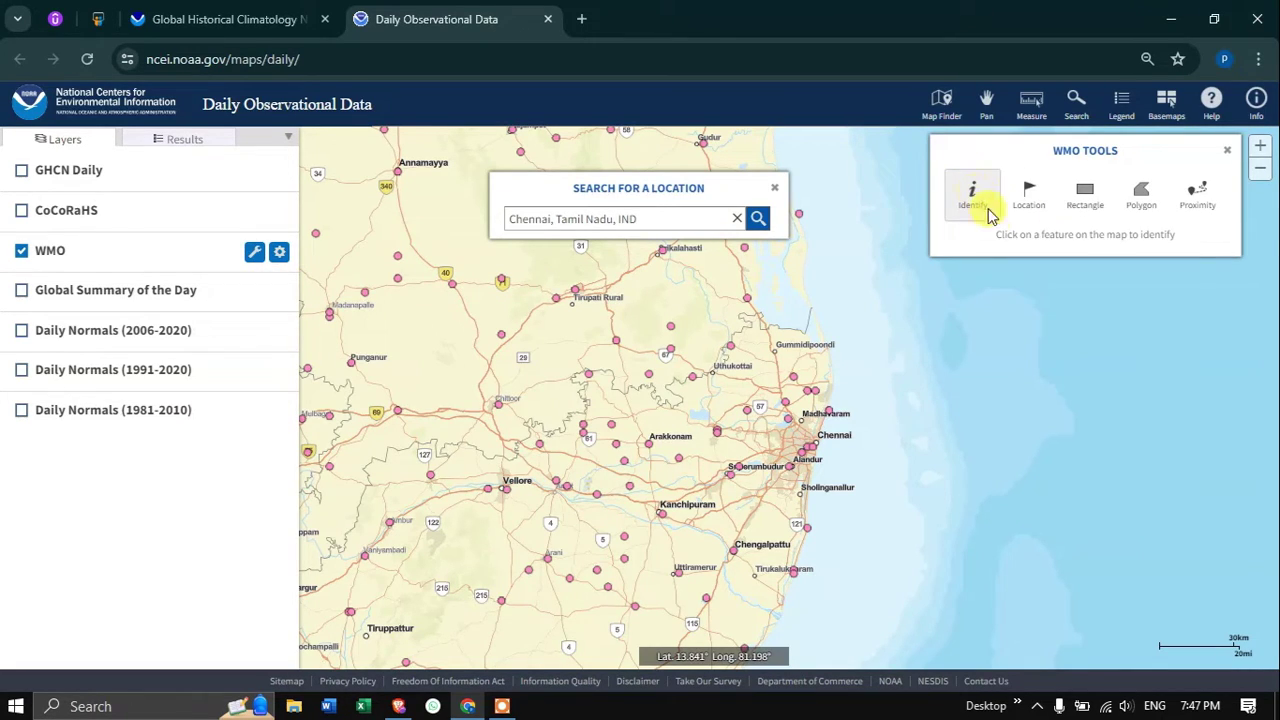
click(829, 417)
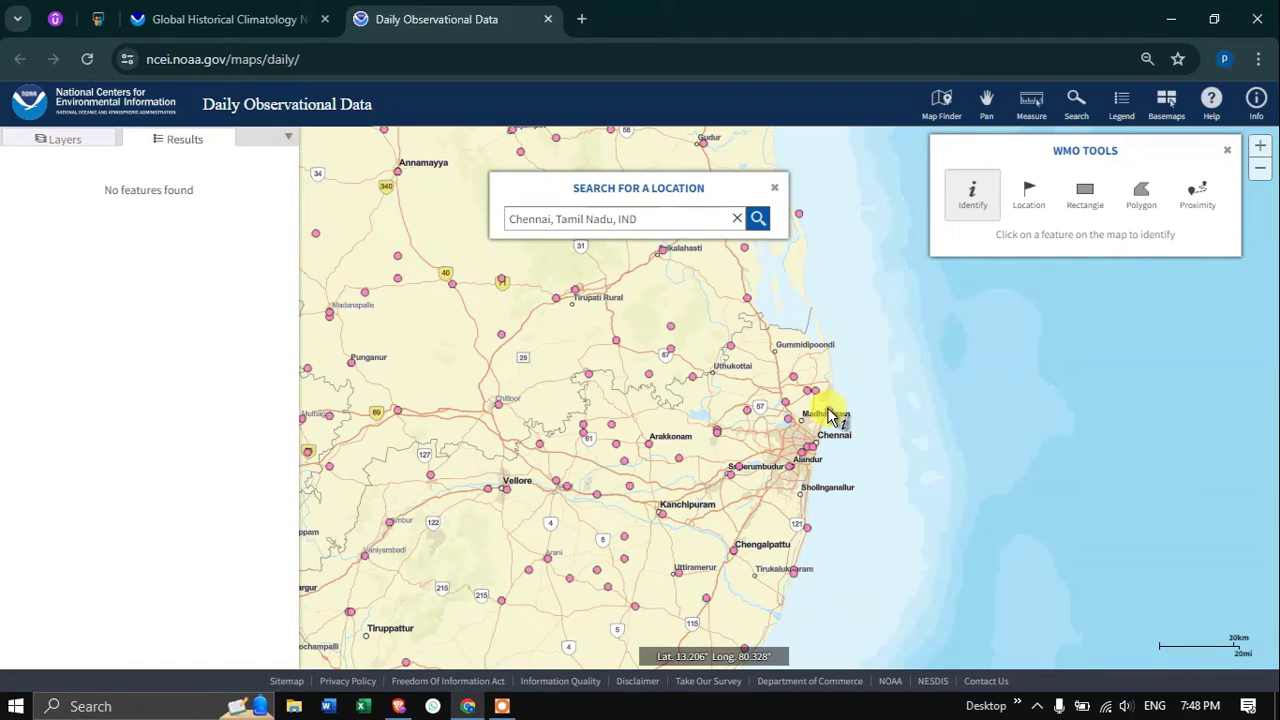
click(829, 414)
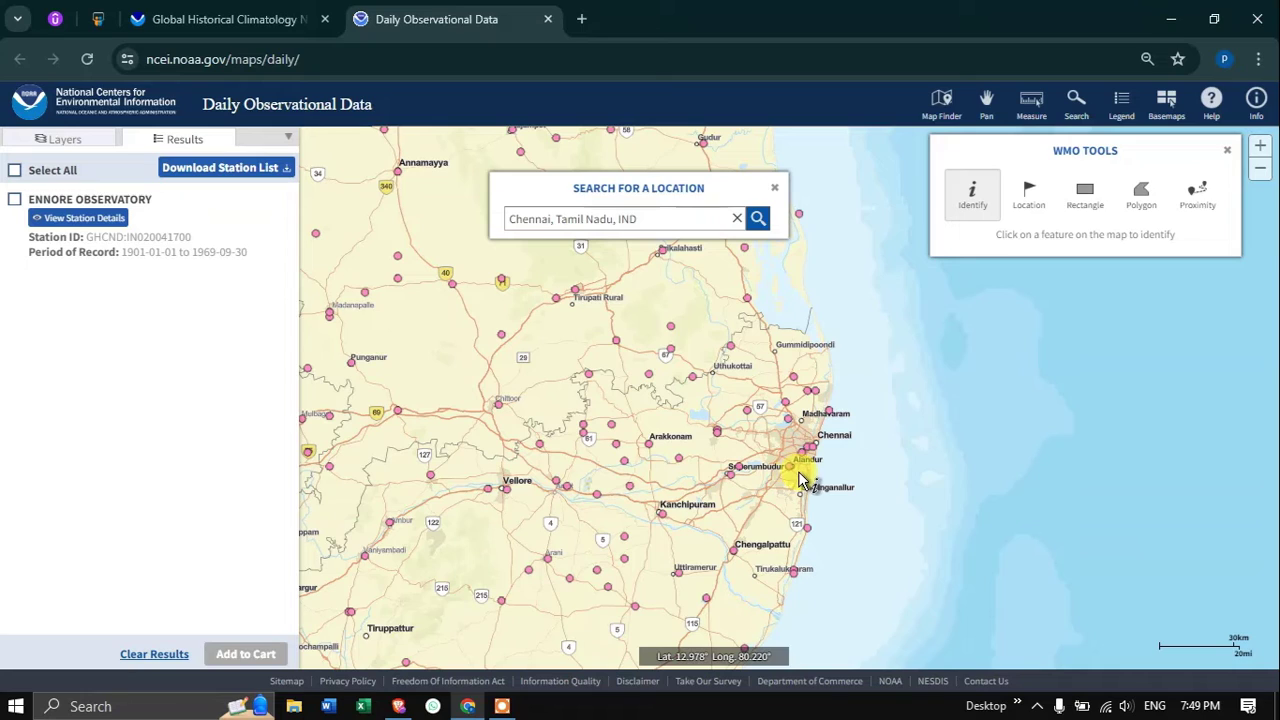
click(798, 476)
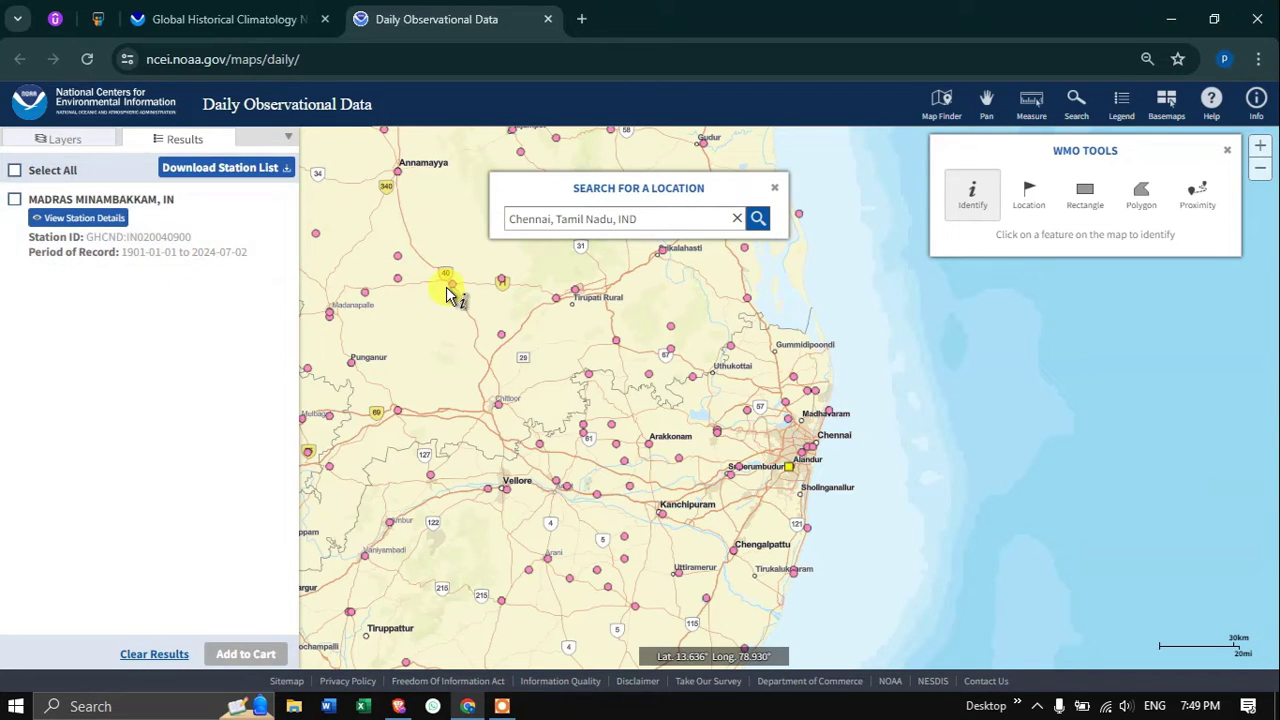
Step: Select the WMO stations around Chennai with a rectangle from near Tirupati to the sea southeast of Chengalpattu, and review the station list
click(1081, 207)
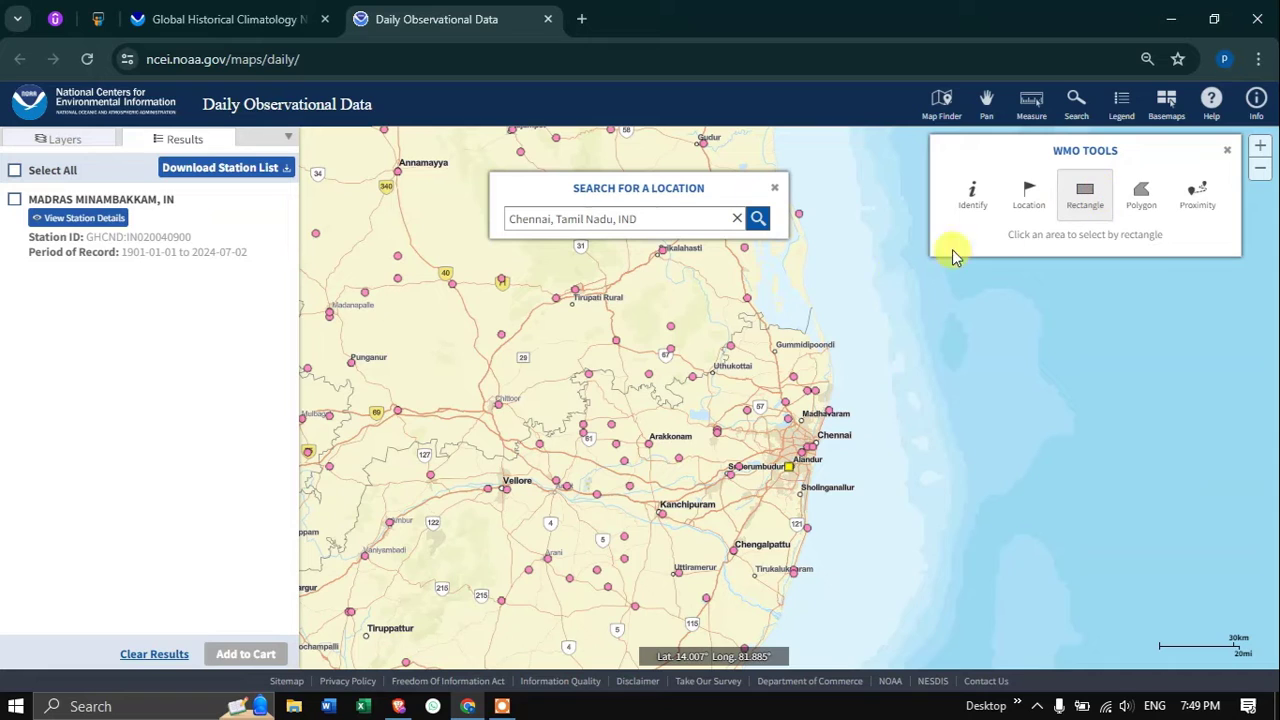
mouse_move(575, 303)
mouse_down()
mouse_move(600, 370)
mouse_move(771, 567)
mouse_move(908, 627)
mouse_up()
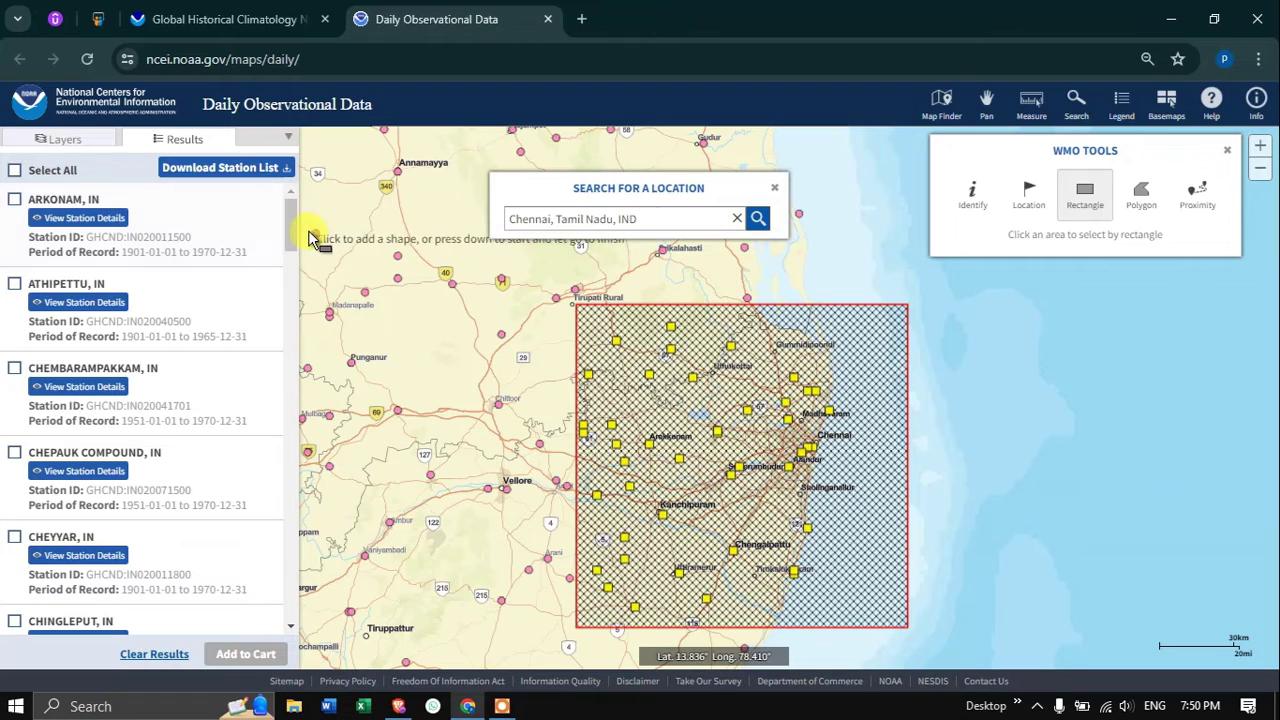
drag(291, 215, 251, 531)
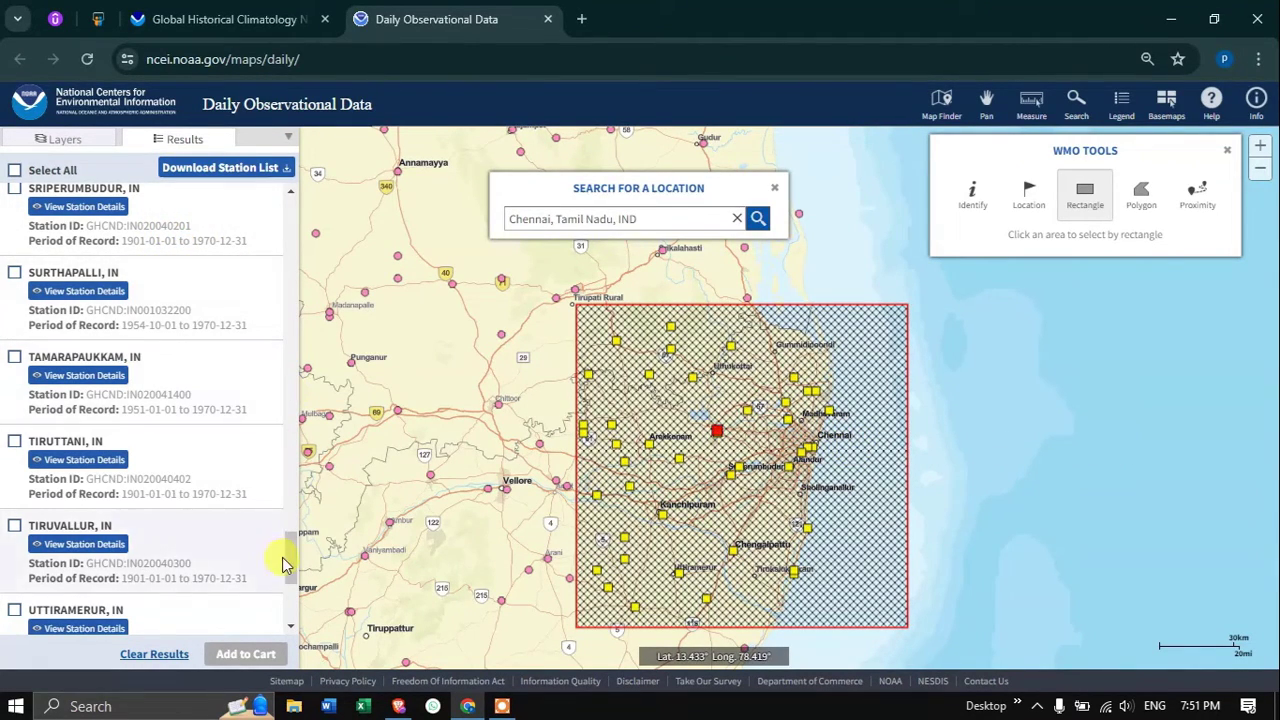
drag(289, 557, 305, 207)
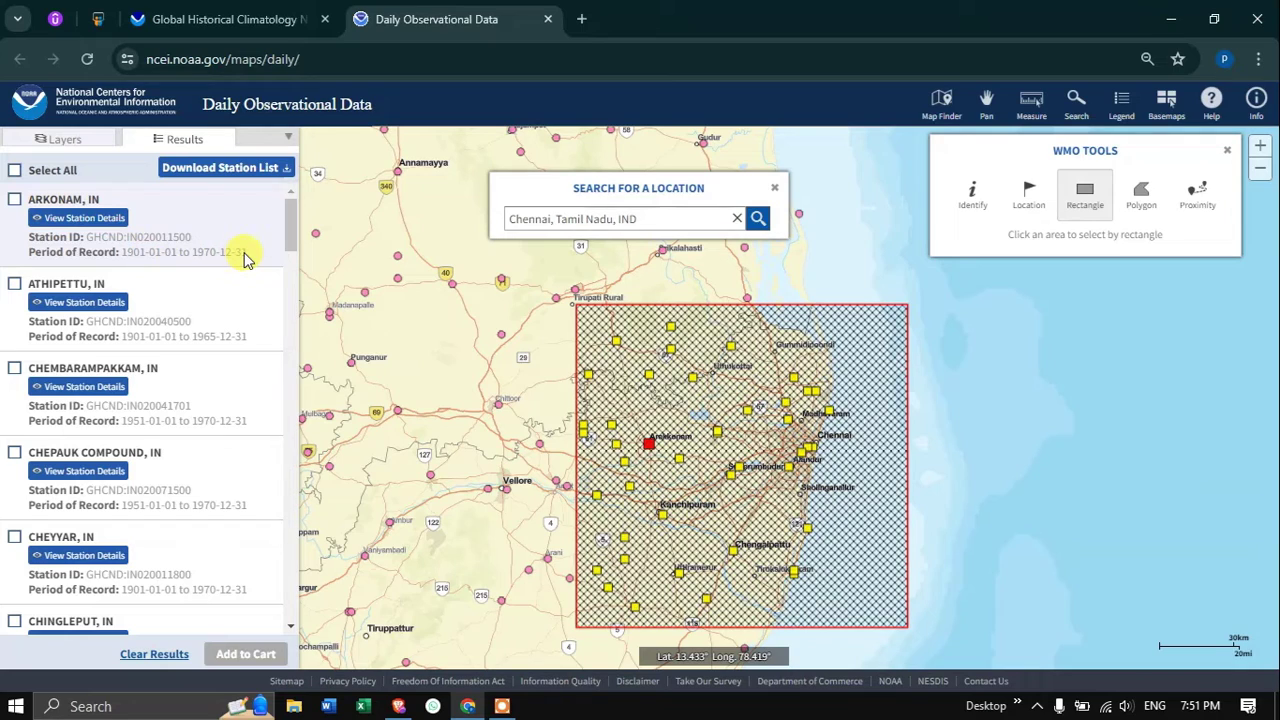
Step: Choose the stations Madras Minambakkam, Arkonam, Athipettu and Mahabalipuram Observatory from the results and add them to the cart
scroll(247, 258, down, 5)
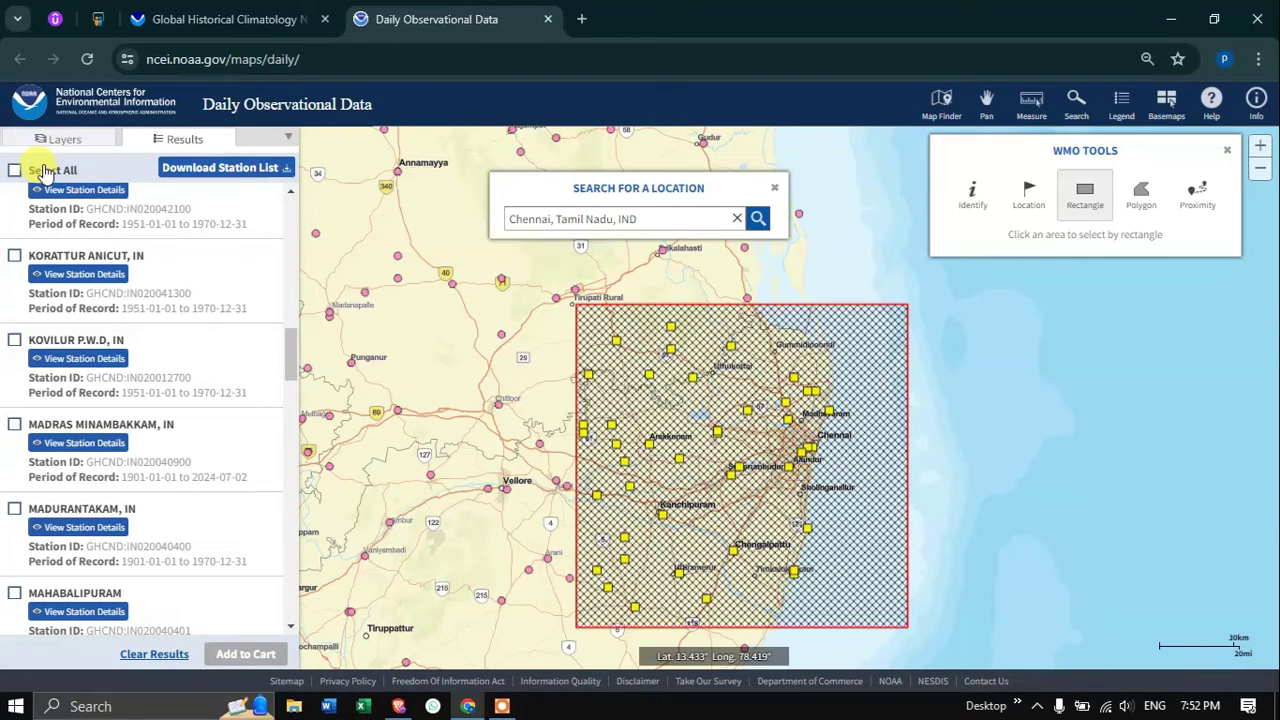
click(17, 428)
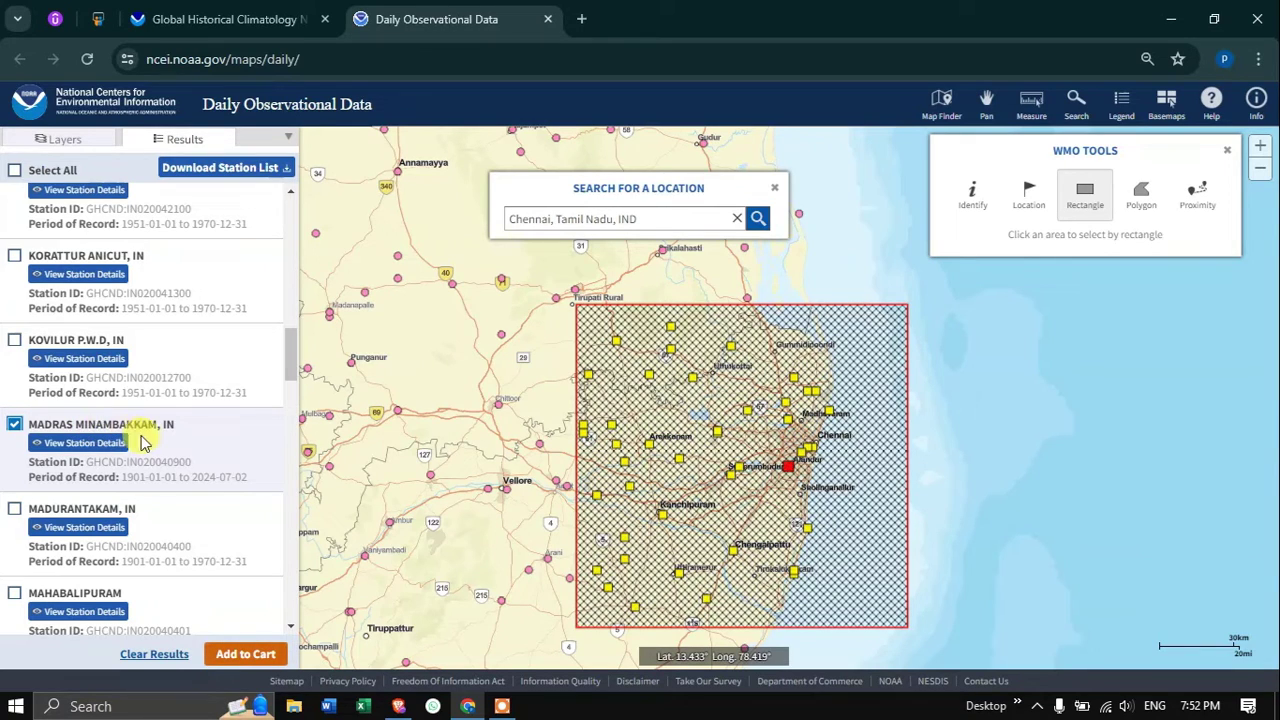
scroll(145, 440, down, 1)
scroll(148, 444, down, 1)
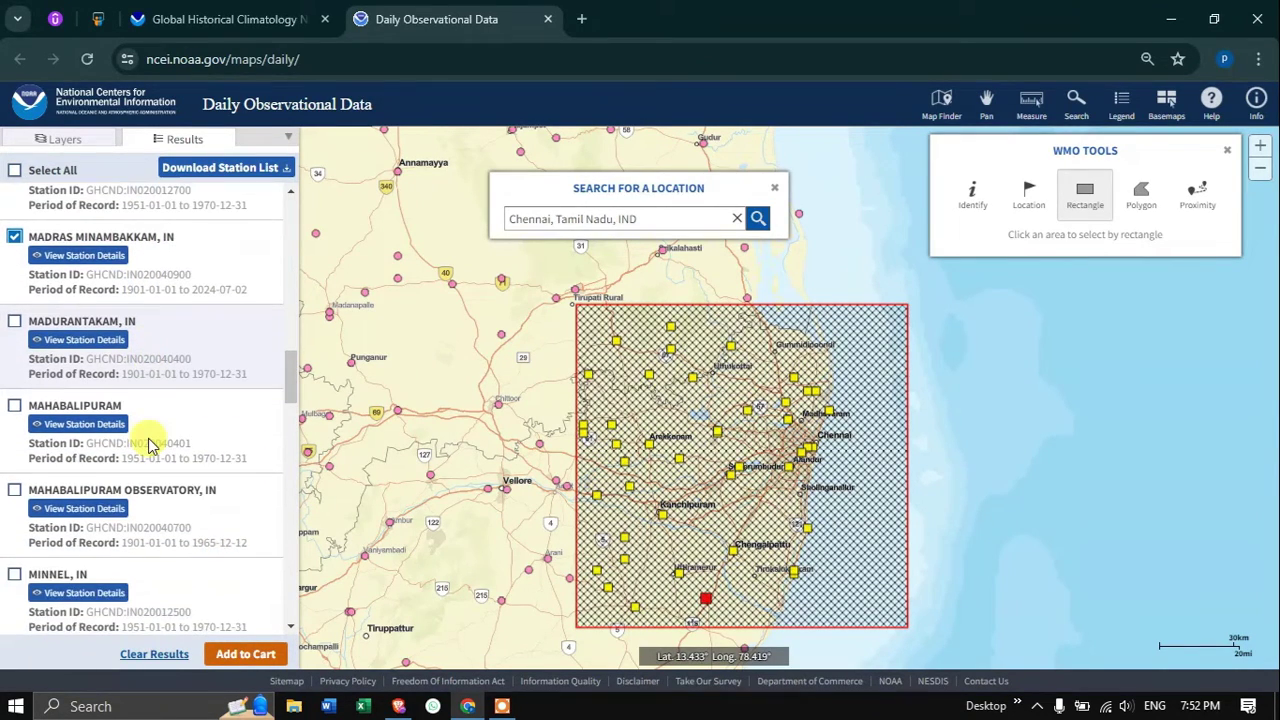
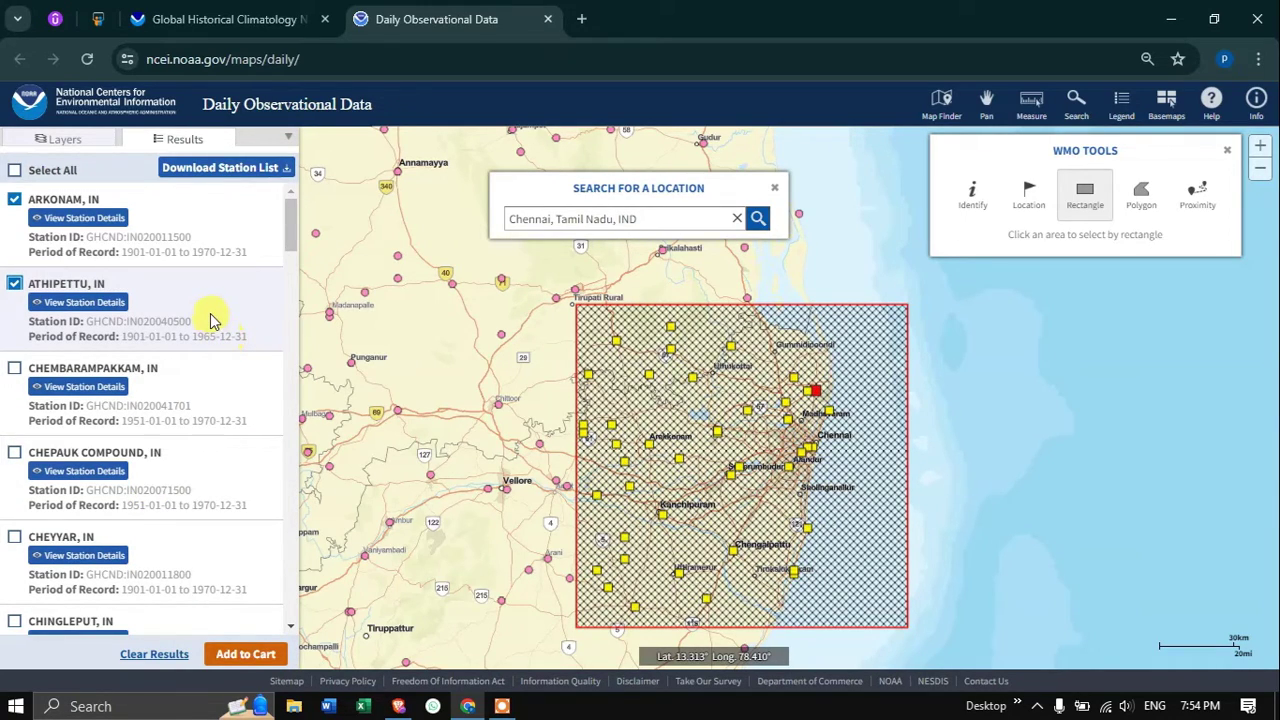
scroll(210, 320, down, 4)
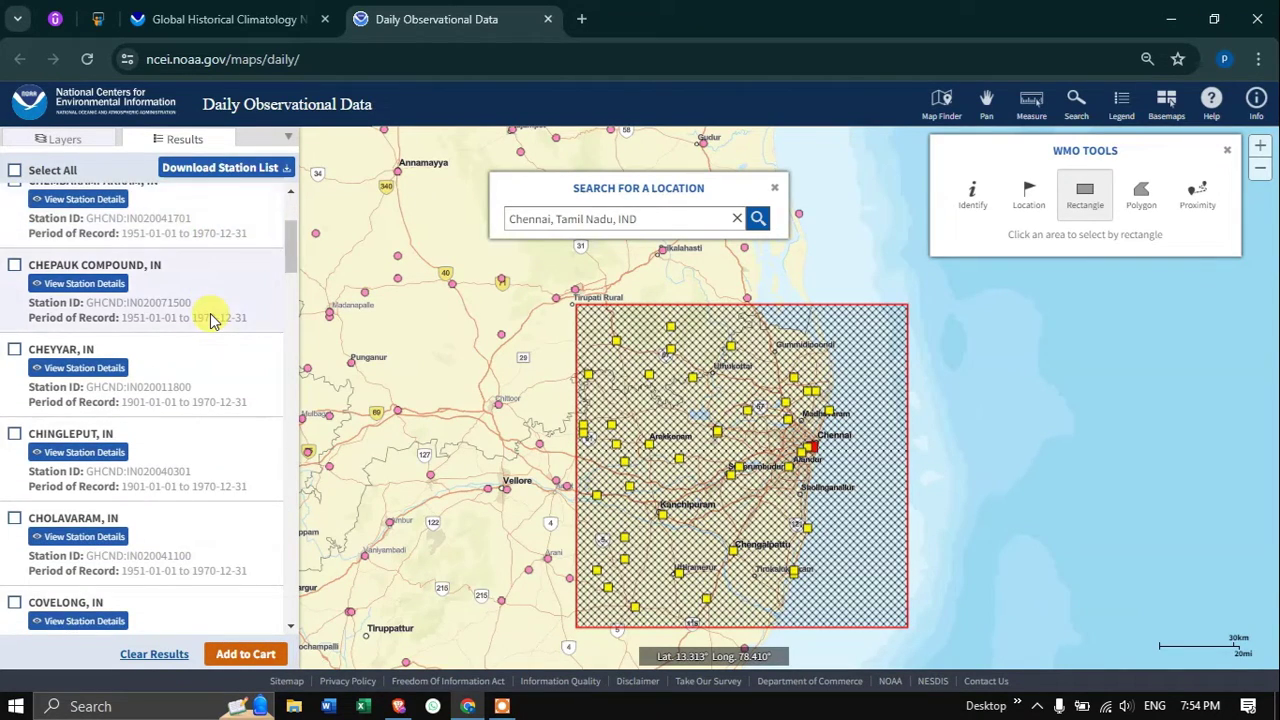
scroll(210, 320, down, 8)
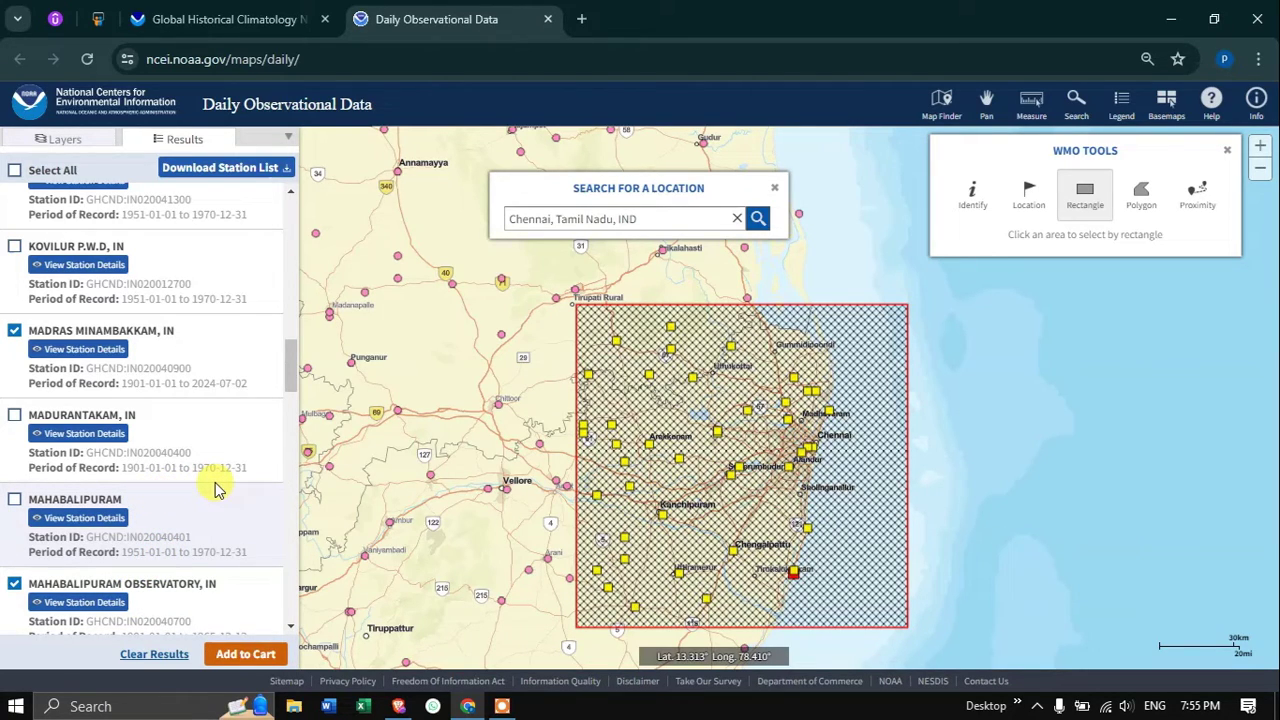
click(263, 654)
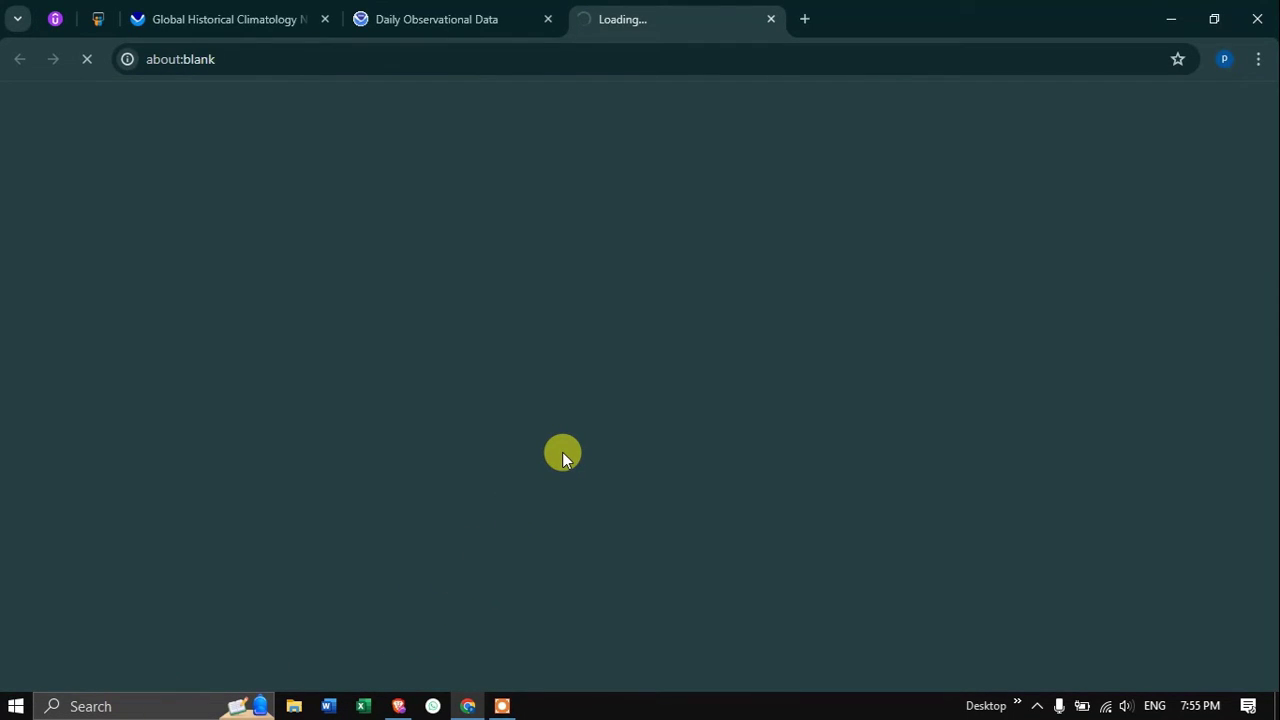
Step: Choose Custom GHCN-Daily CSV as the output format for the Daily Summaries cart
scroll(651, 428, down, 1)
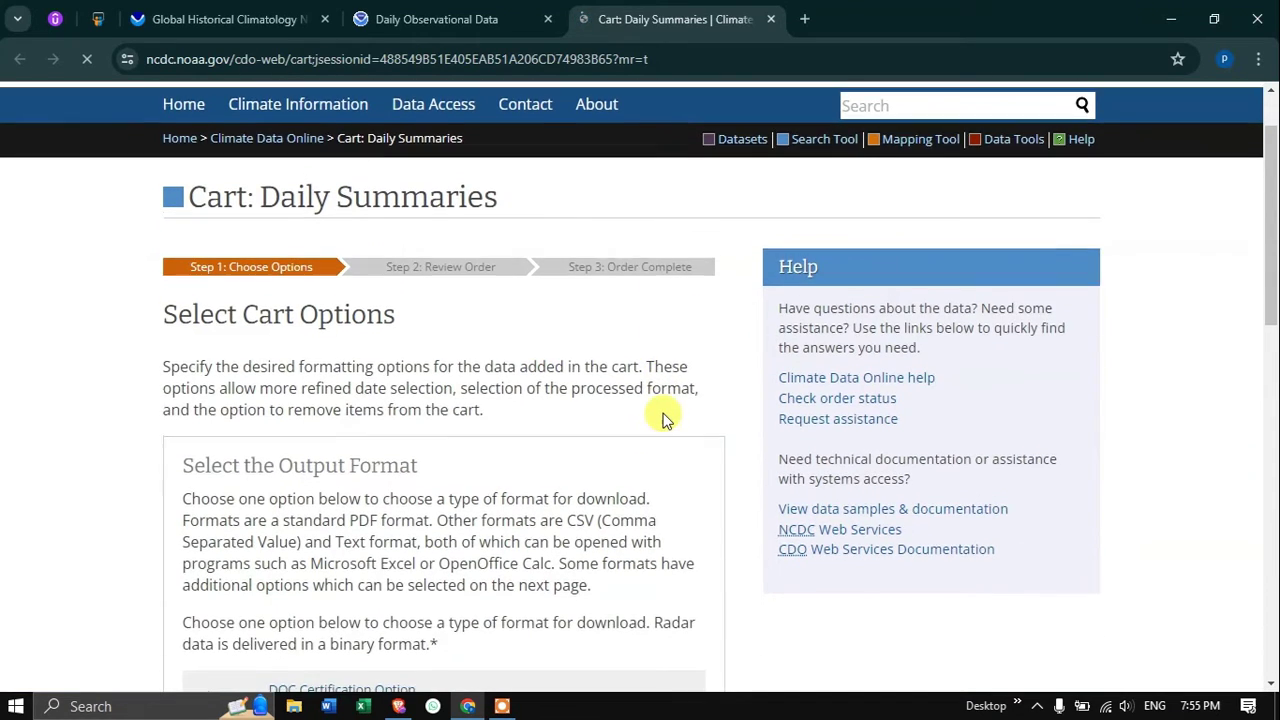
scroll(662, 420, up, 1)
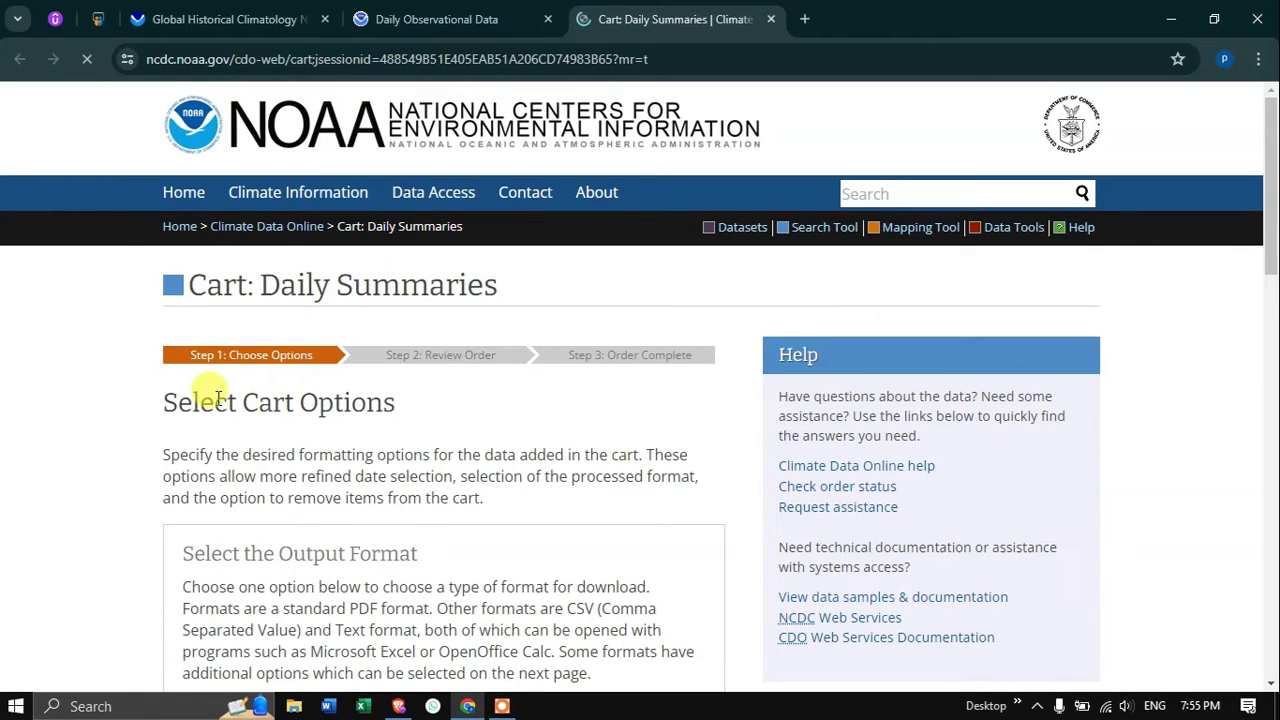
scroll(375, 402, down, 1)
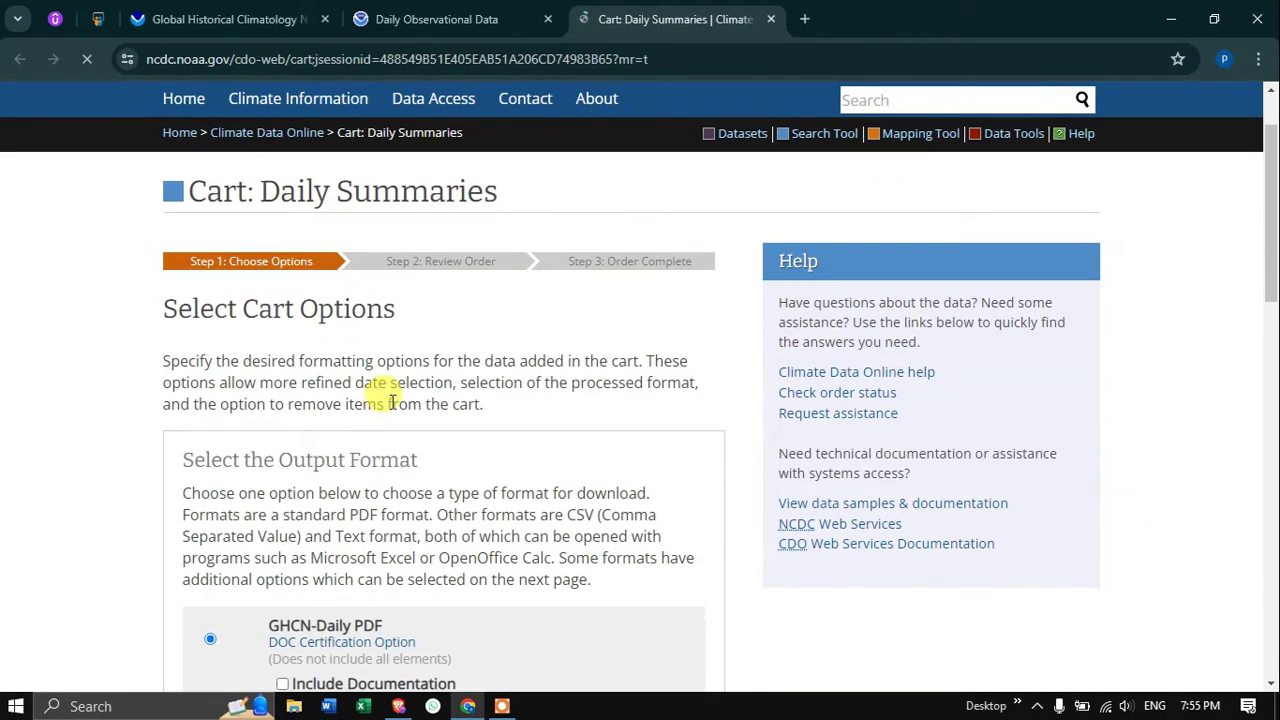
scroll(434, 371, down, 4)
scroll(474, 378, down, 1)
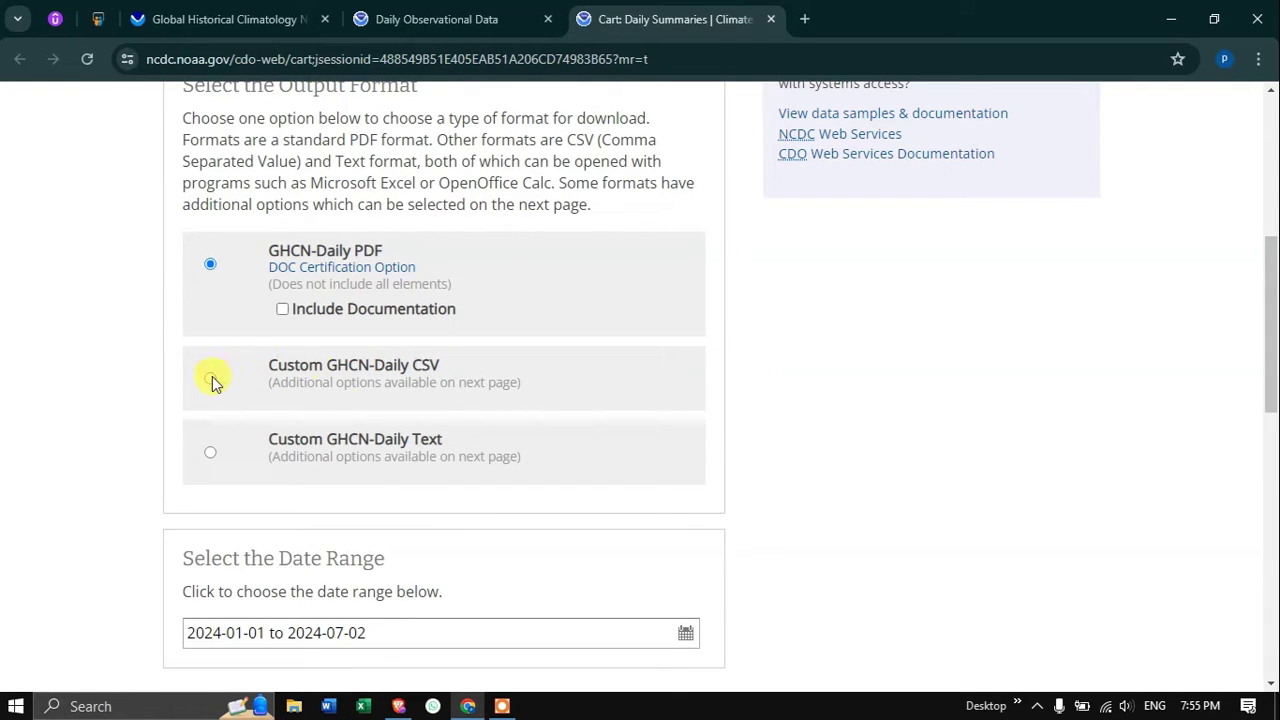
click(211, 379)
Step: Set the order's date range to 1901-01-01 through 2024-07-02 and apply it
scroll(449, 456, down, 1)
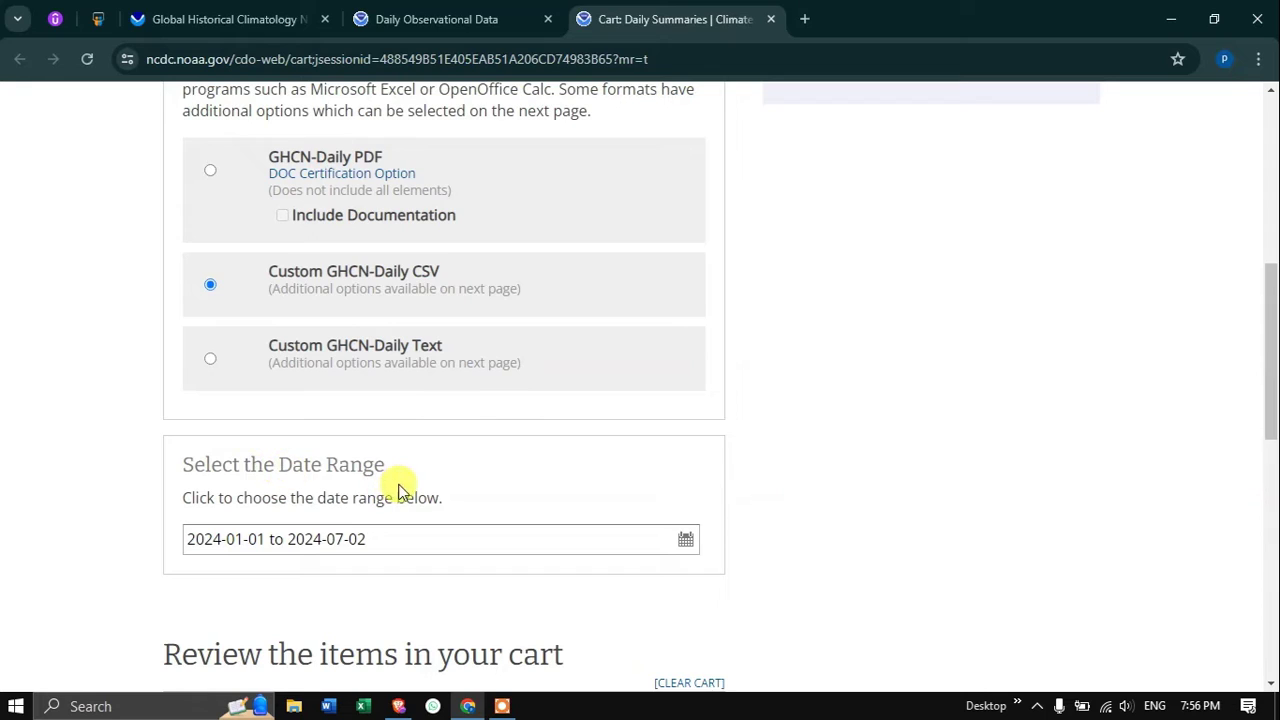
scroll(410, 489, down, 1)
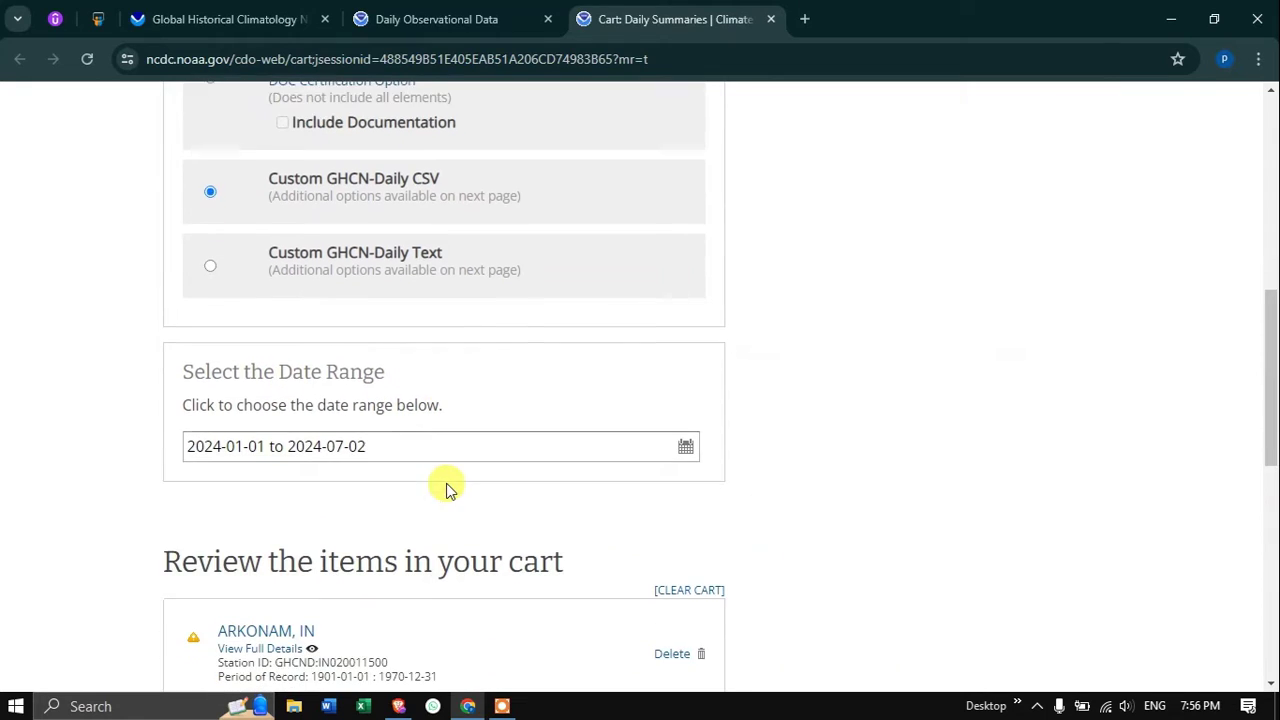
click(684, 445)
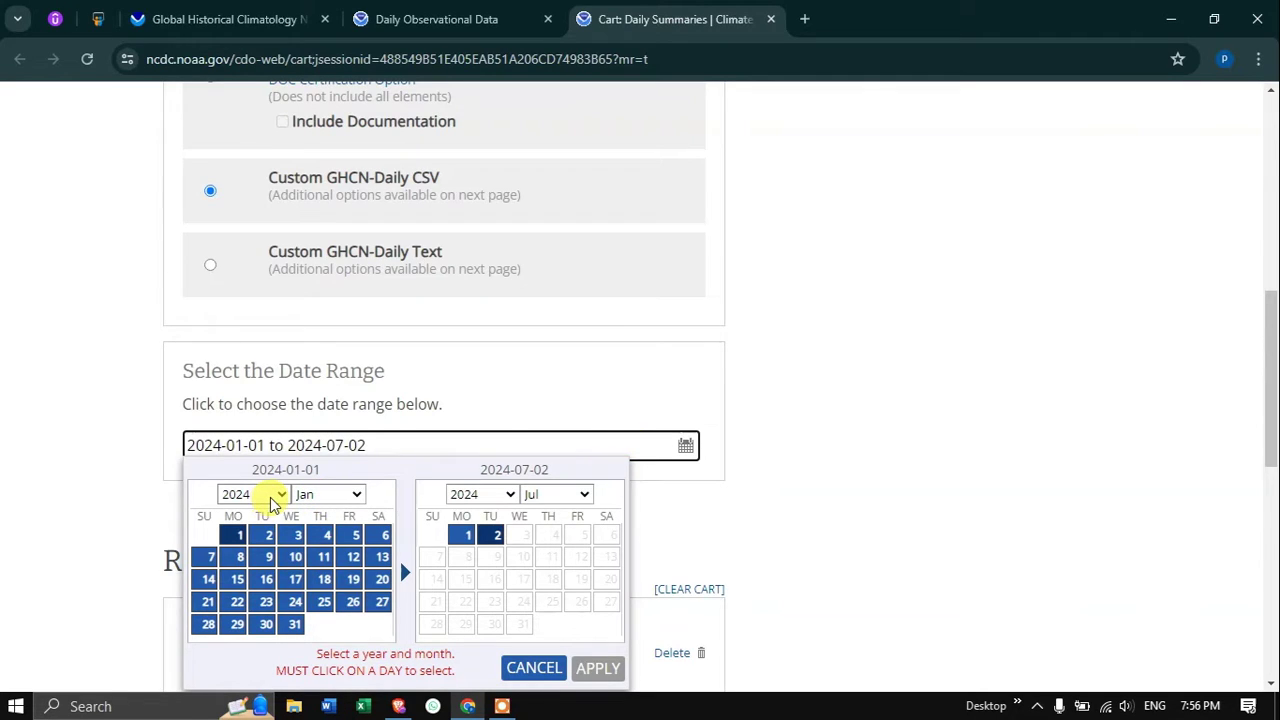
click(272, 494)
click(451, 428)
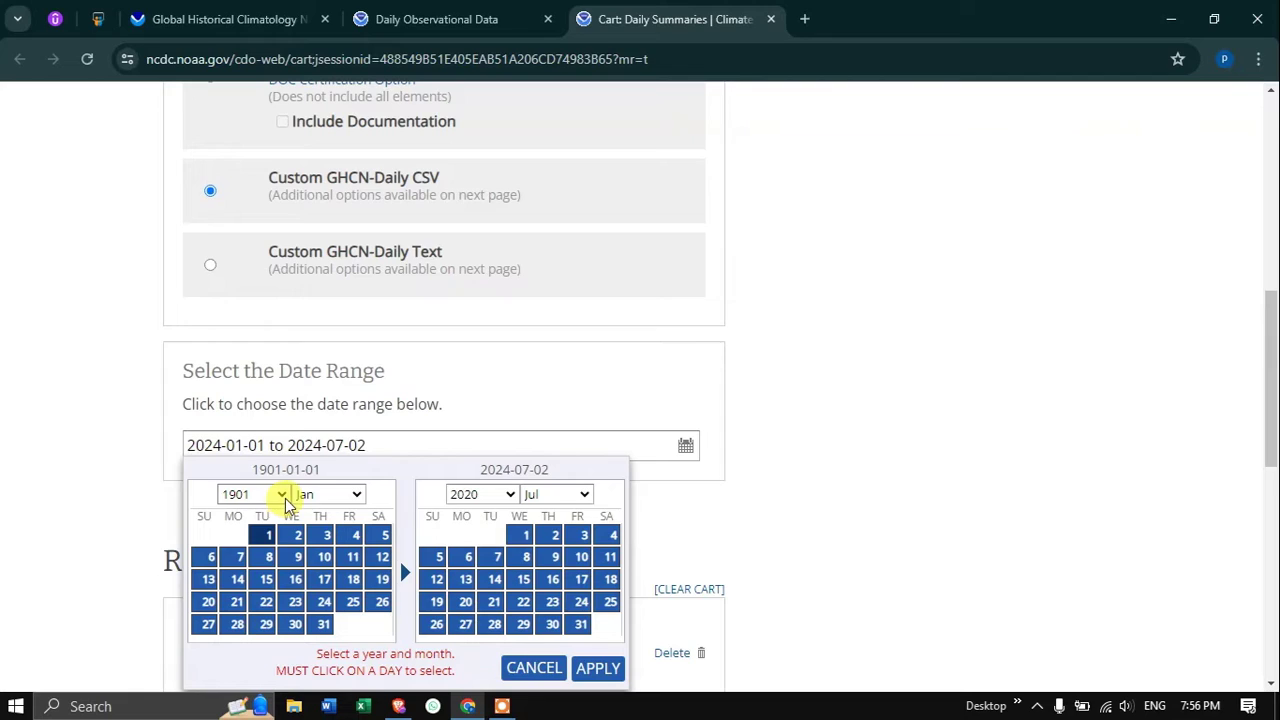
click(508, 494)
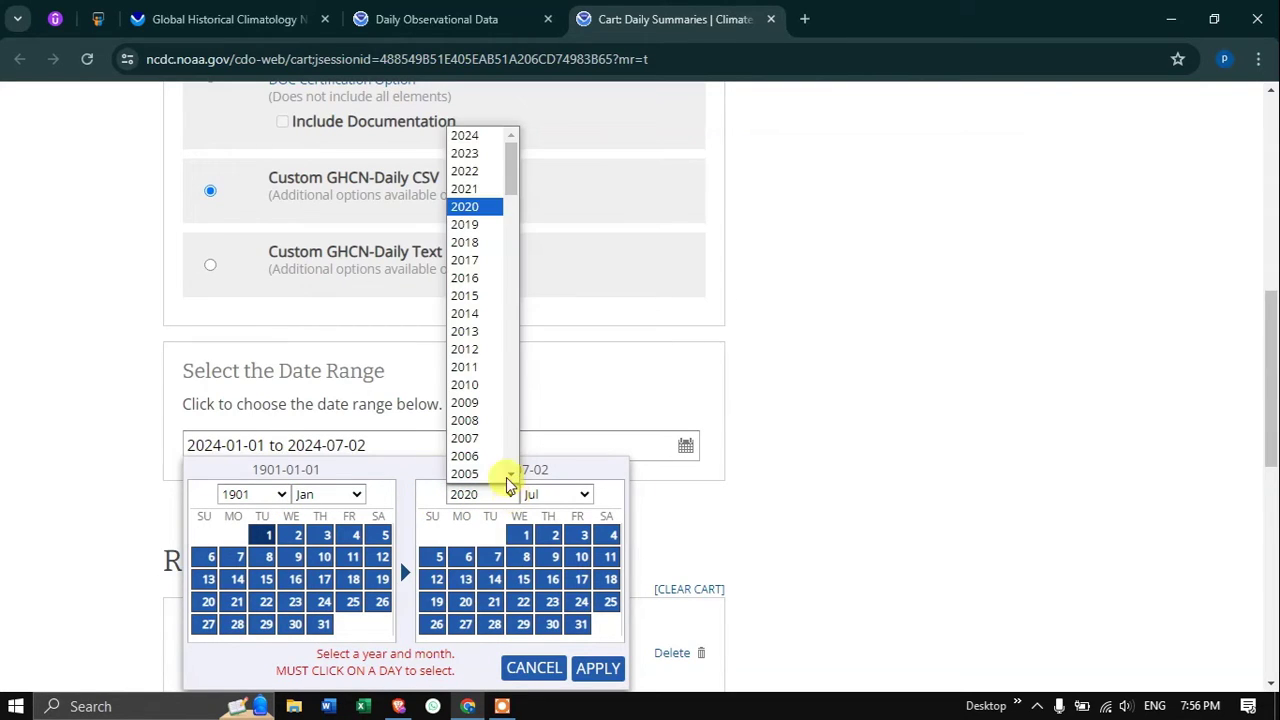
click(443, 129)
click(443, 129)
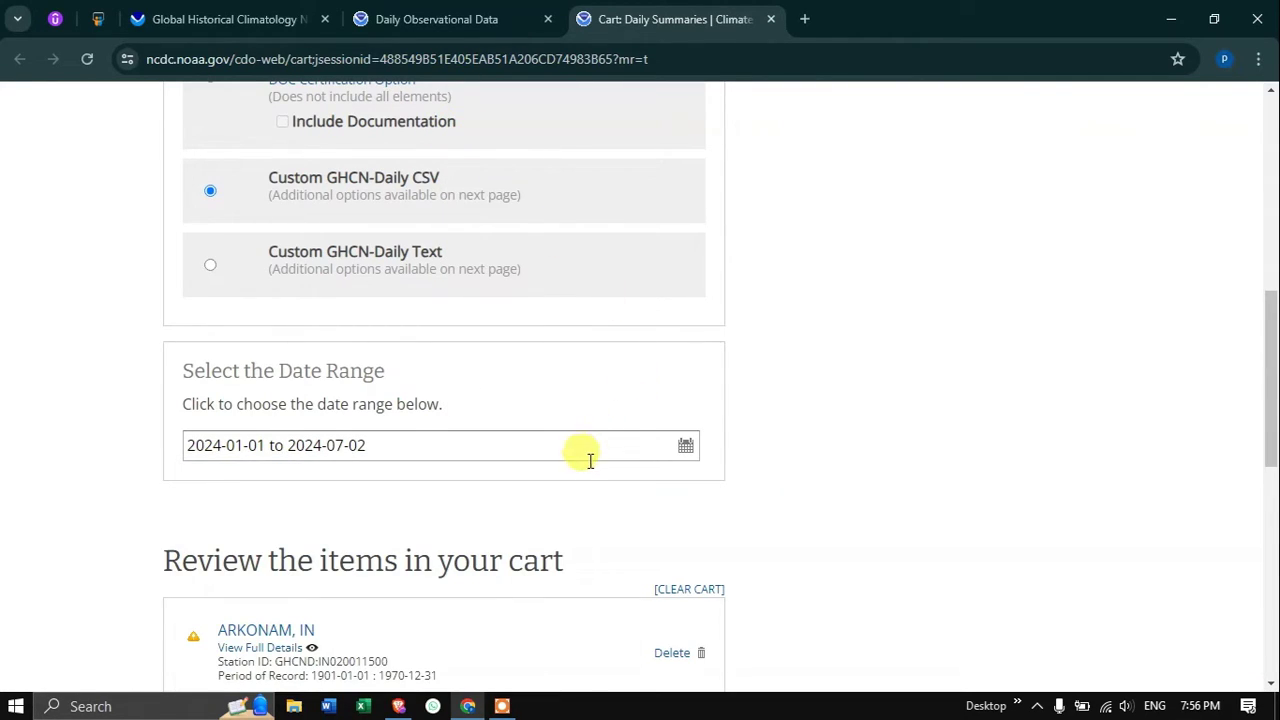
click(685, 447)
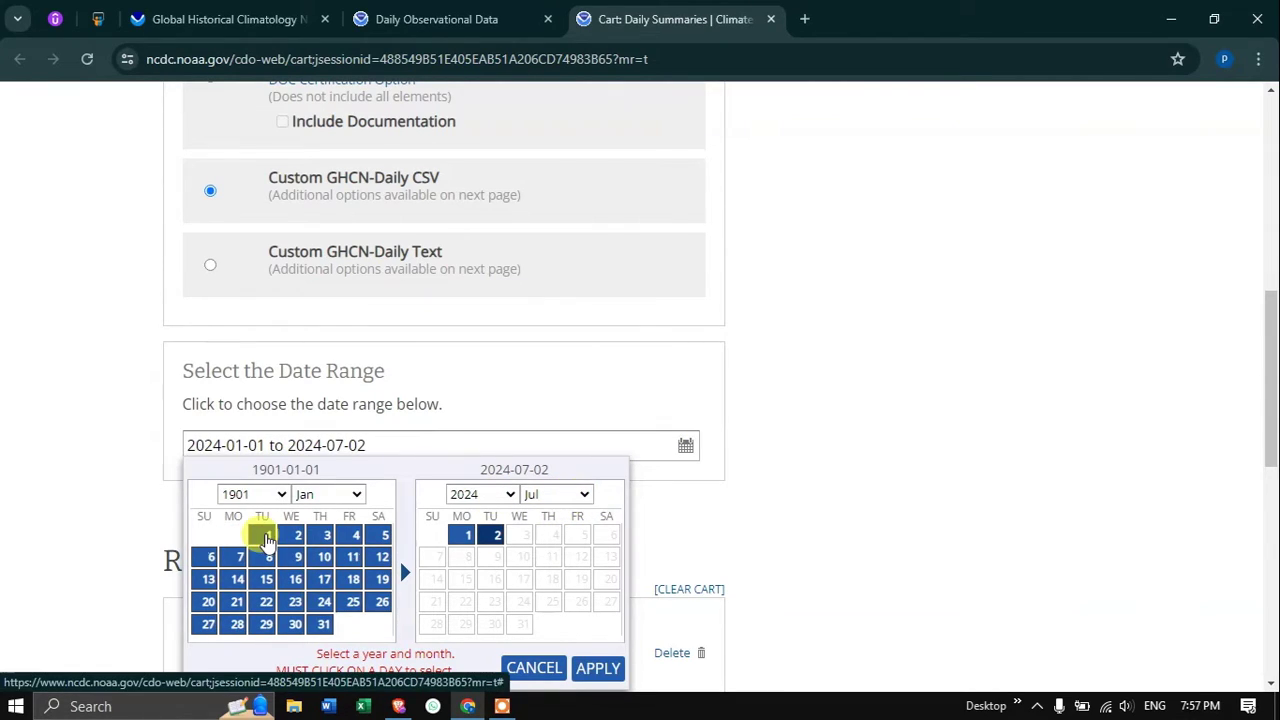
click(267, 540)
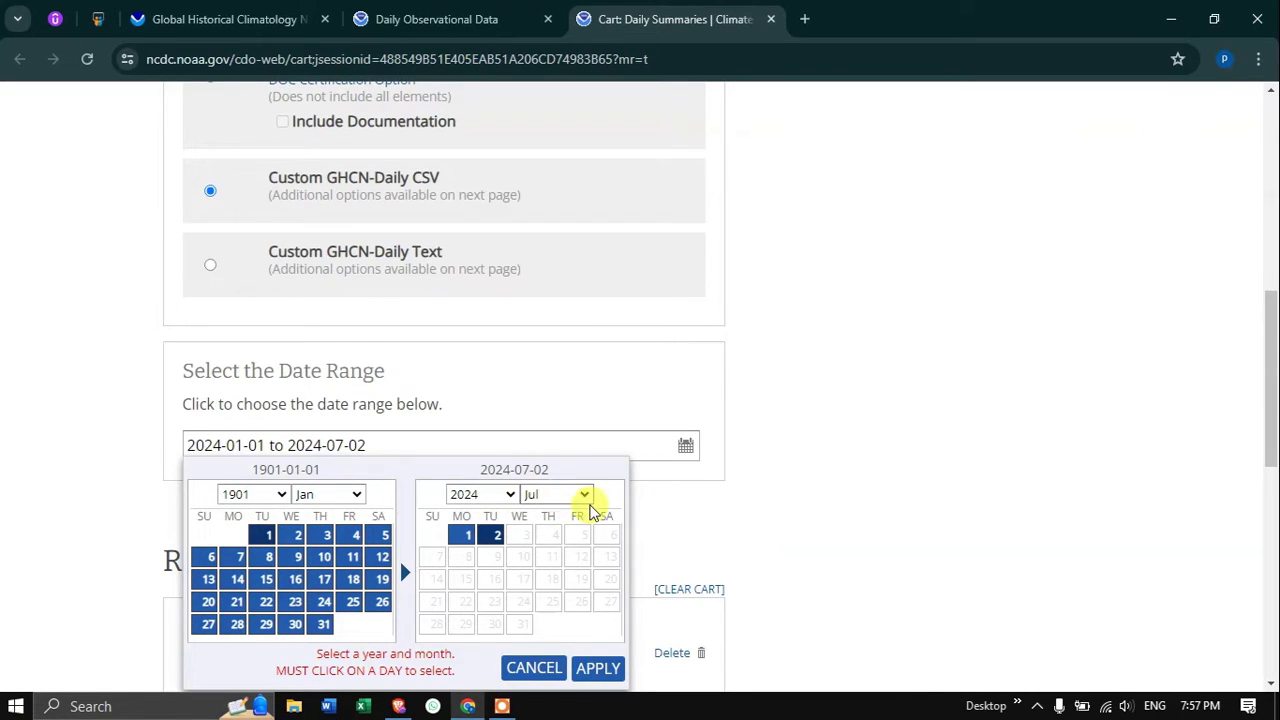
click(598, 668)
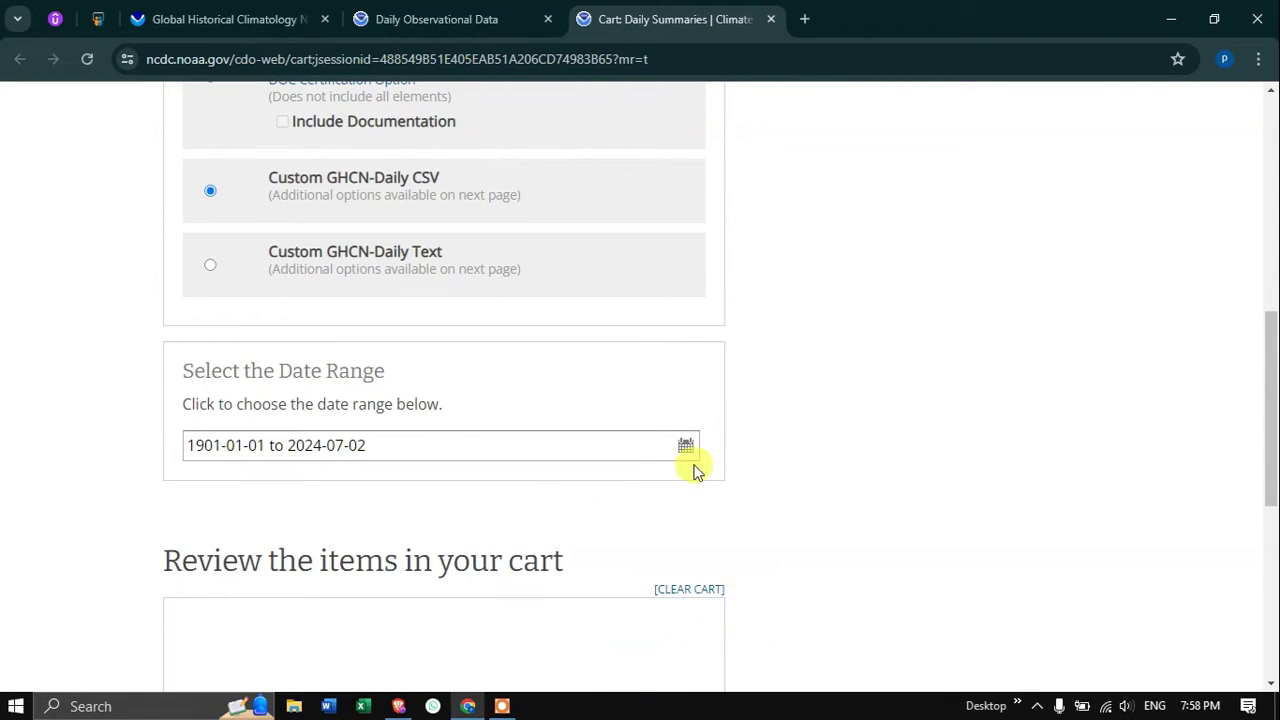
Step: Review the stations in the cart and continue to the custom output options
scroll(684, 442, down, 2)
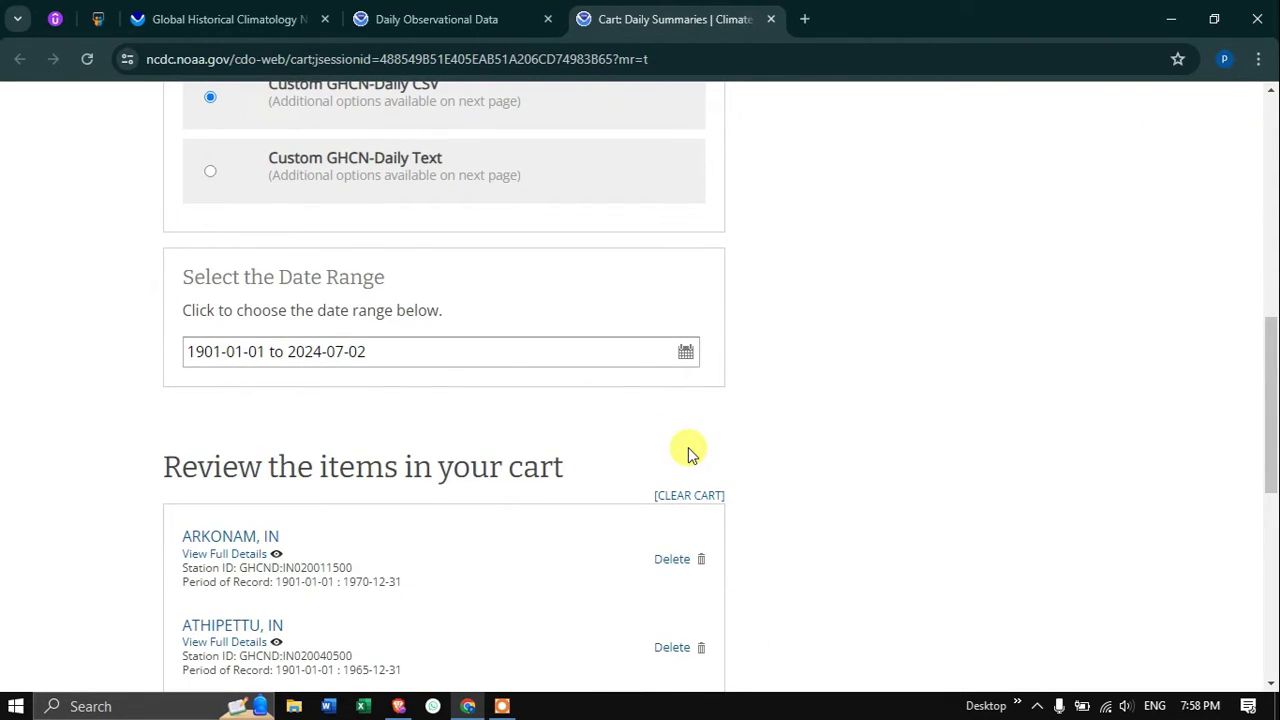
scroll(688, 450, down, 3)
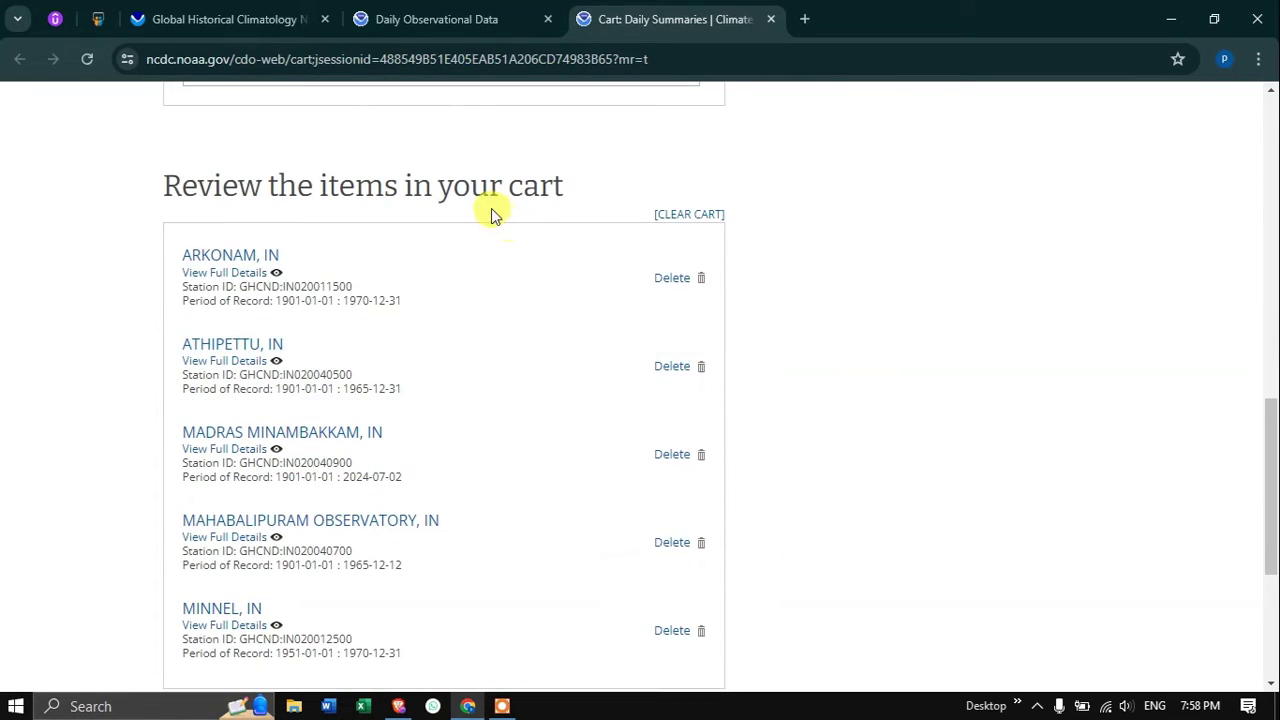
scroll(476, 355, down, 2)
scroll(478, 366, up, 2)
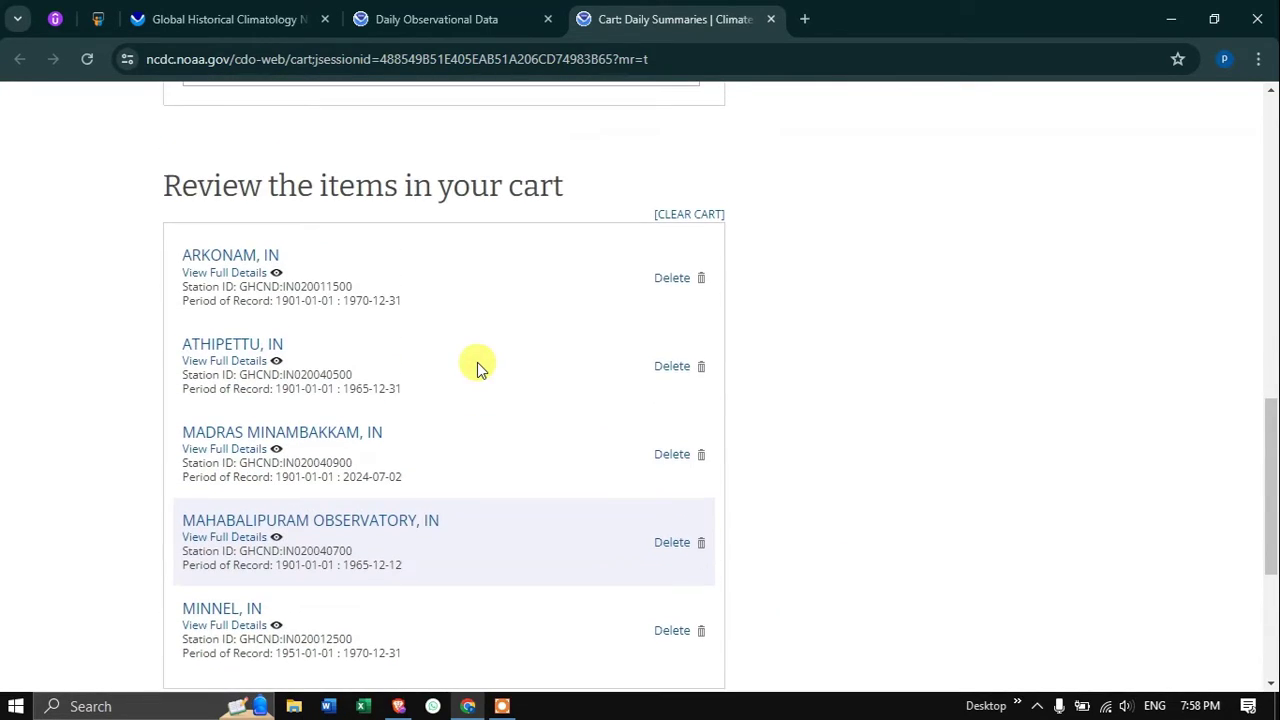
scroll(478, 366, down, 2)
scroll(480, 366, up, 1)
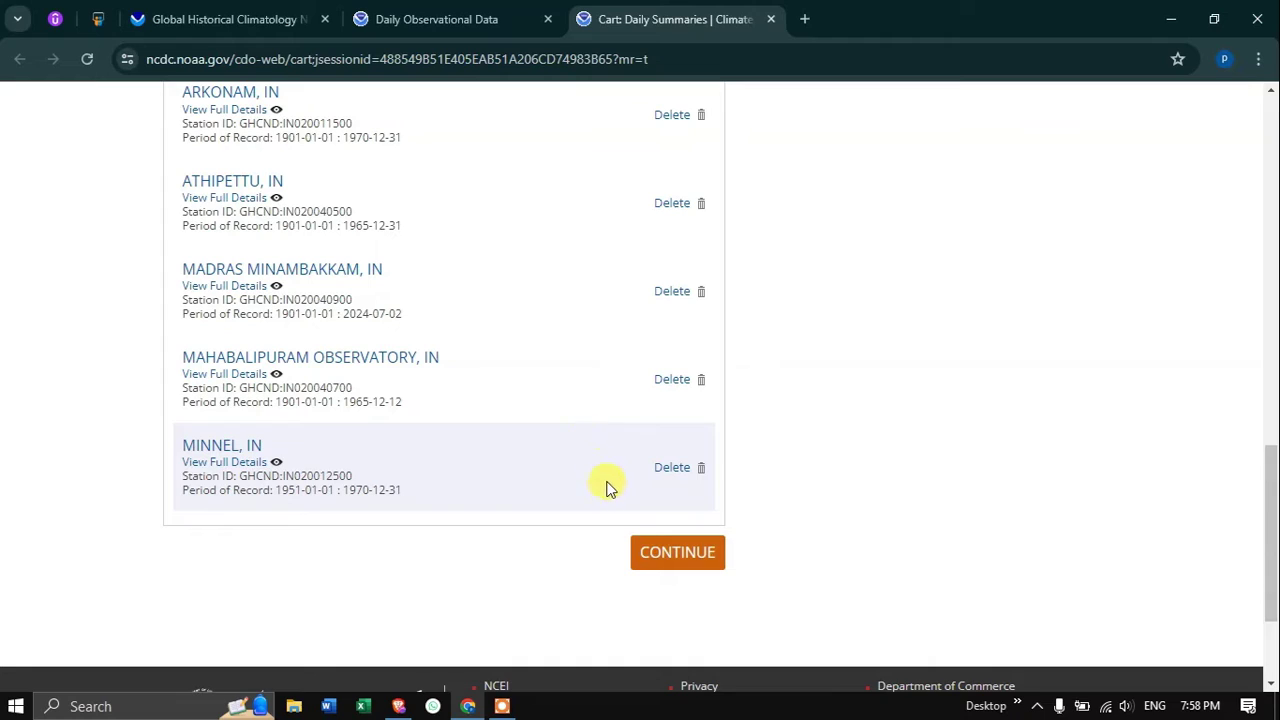
click(699, 557)
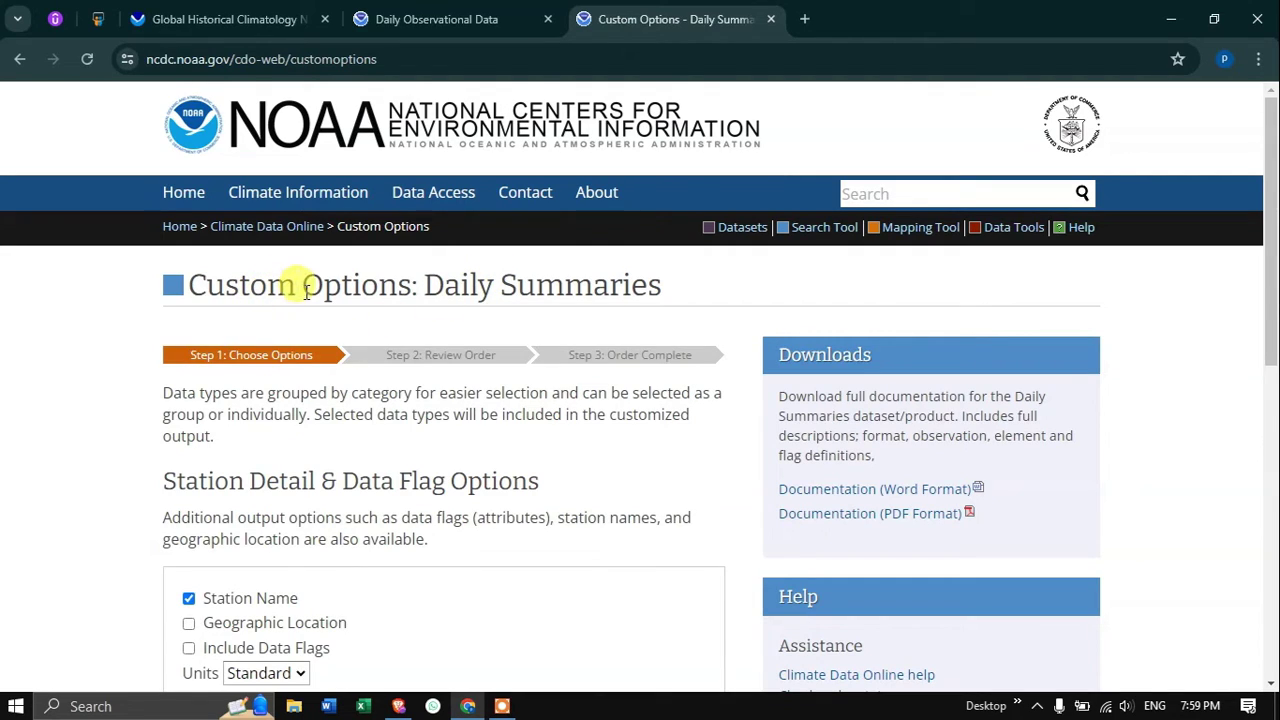
Step: Include the geographic location and data flags with the station name in the output, and set the units to Metric
scroll(413, 375, down, 1)
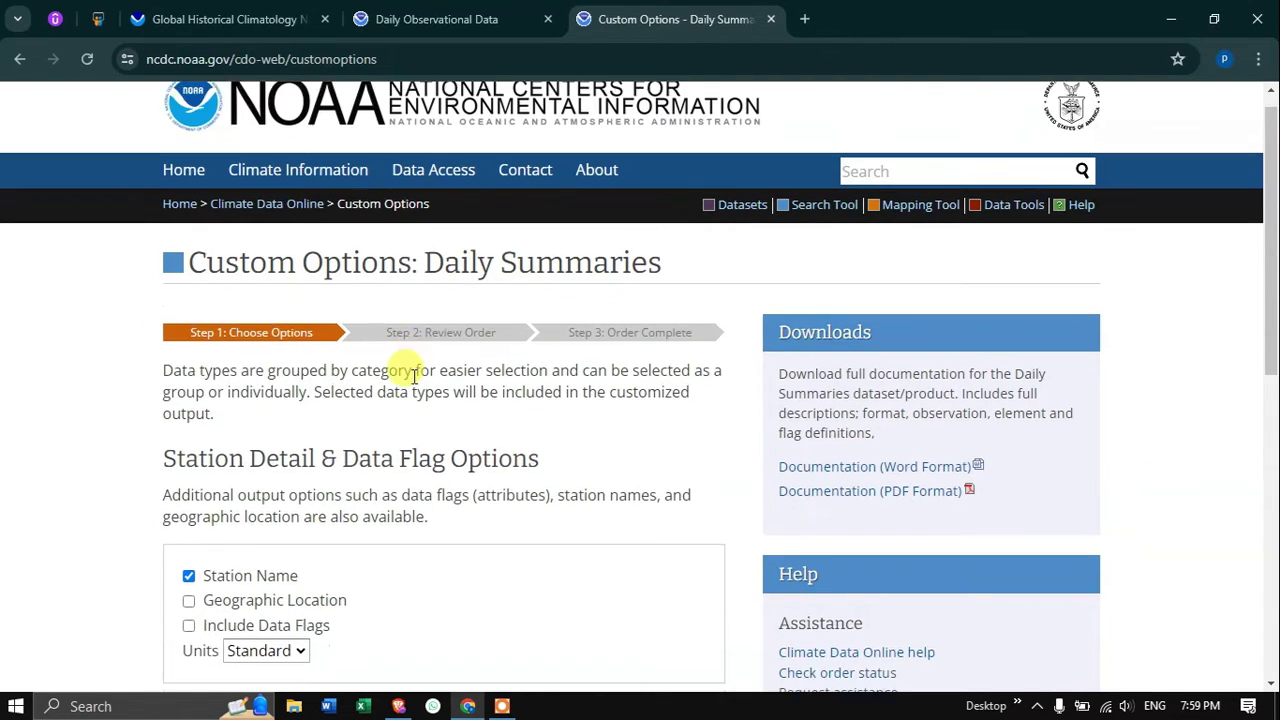
scroll(413, 375, down, 1)
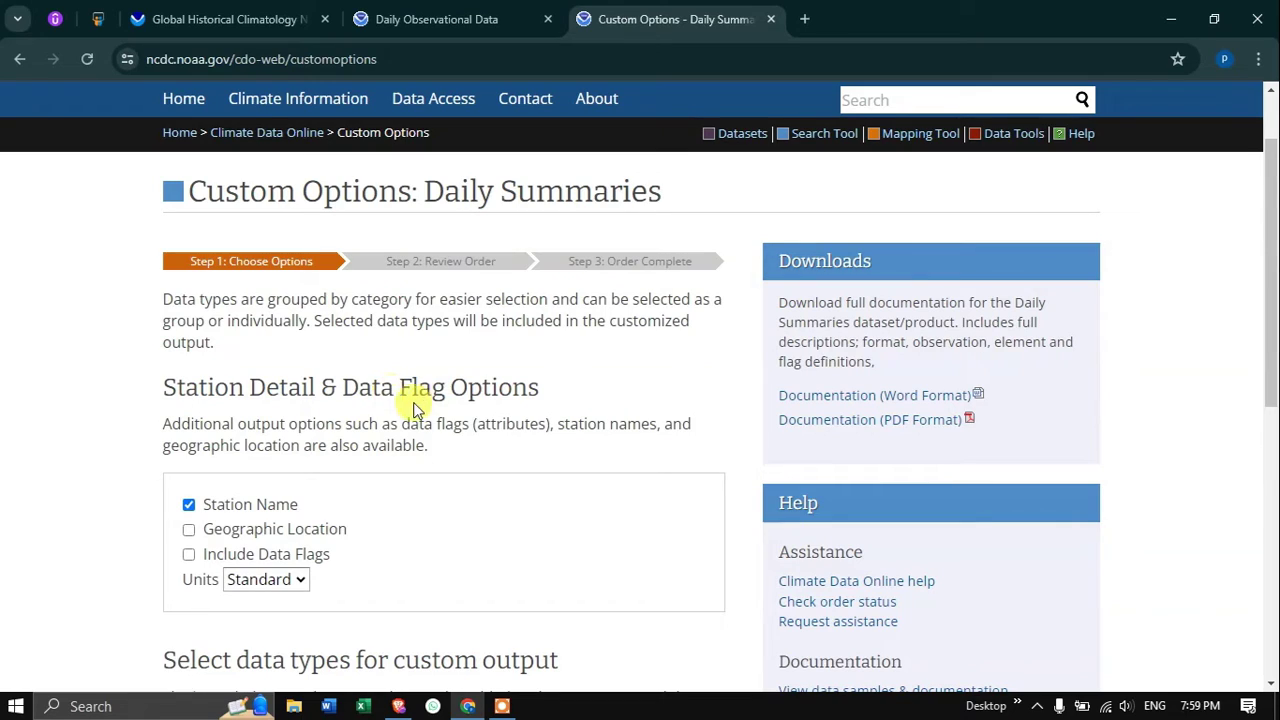
scroll(466, 378, down, 1)
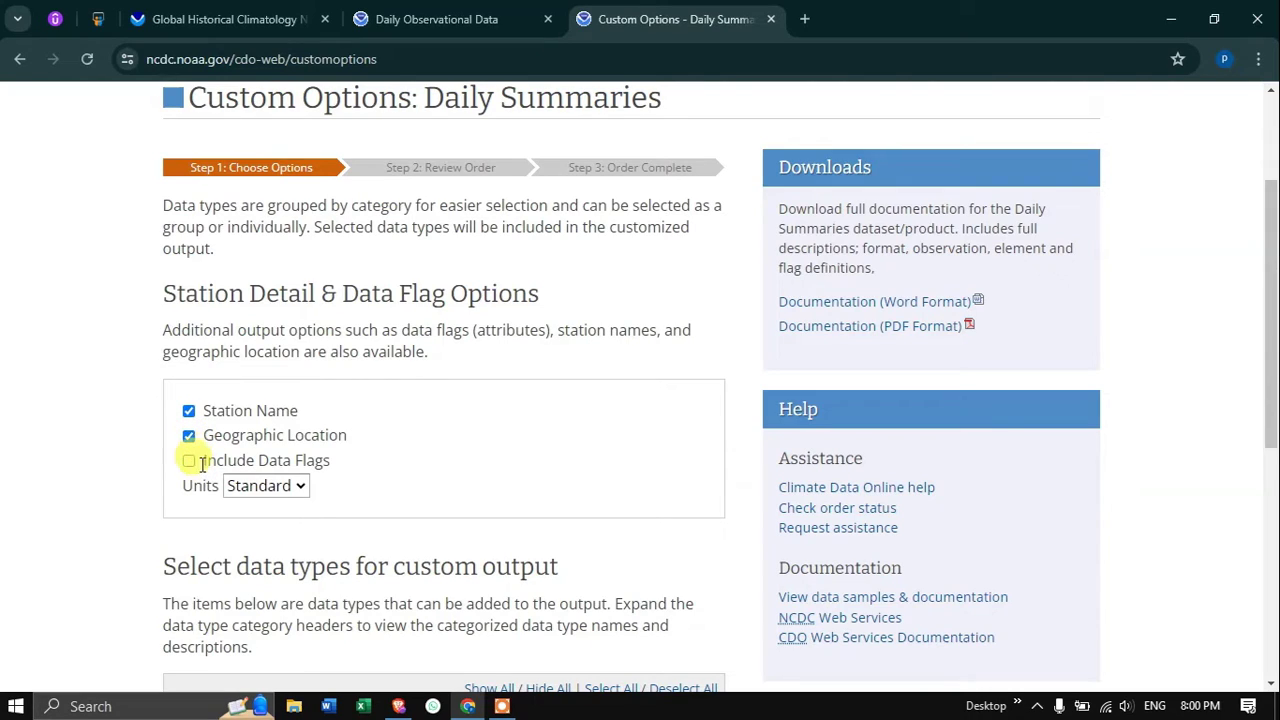
click(189, 461)
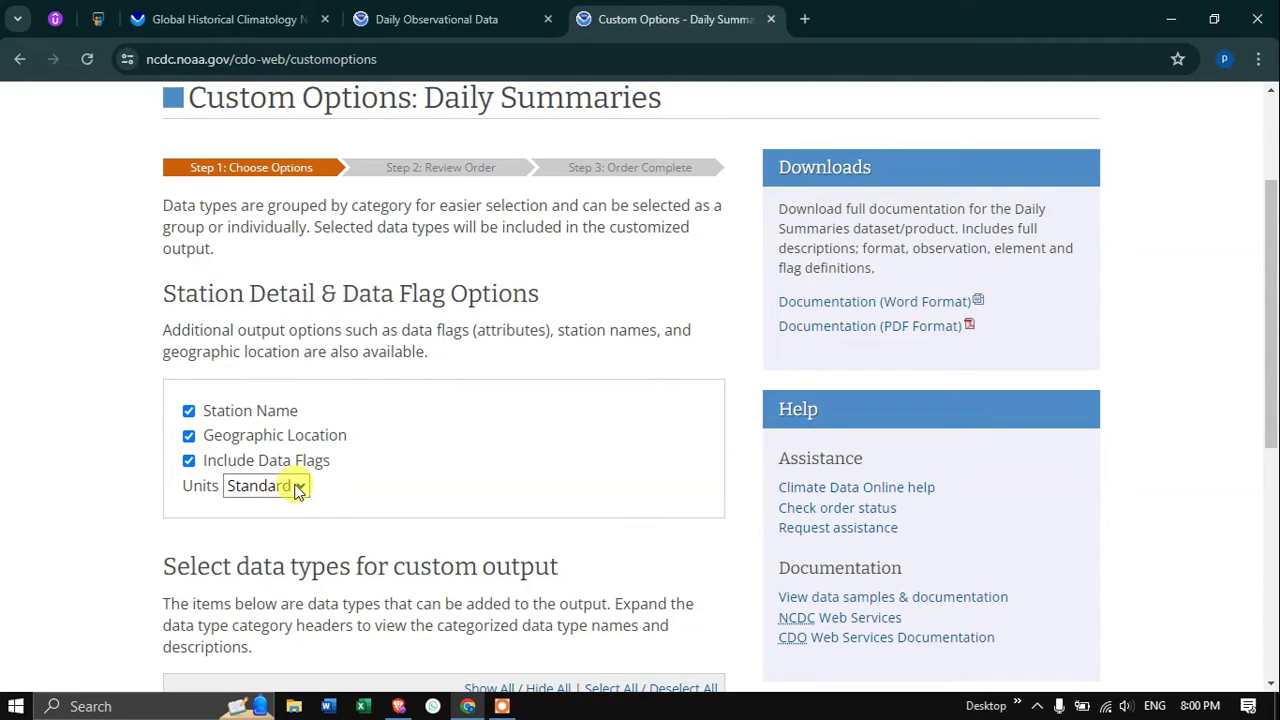
click(294, 486)
click(285, 530)
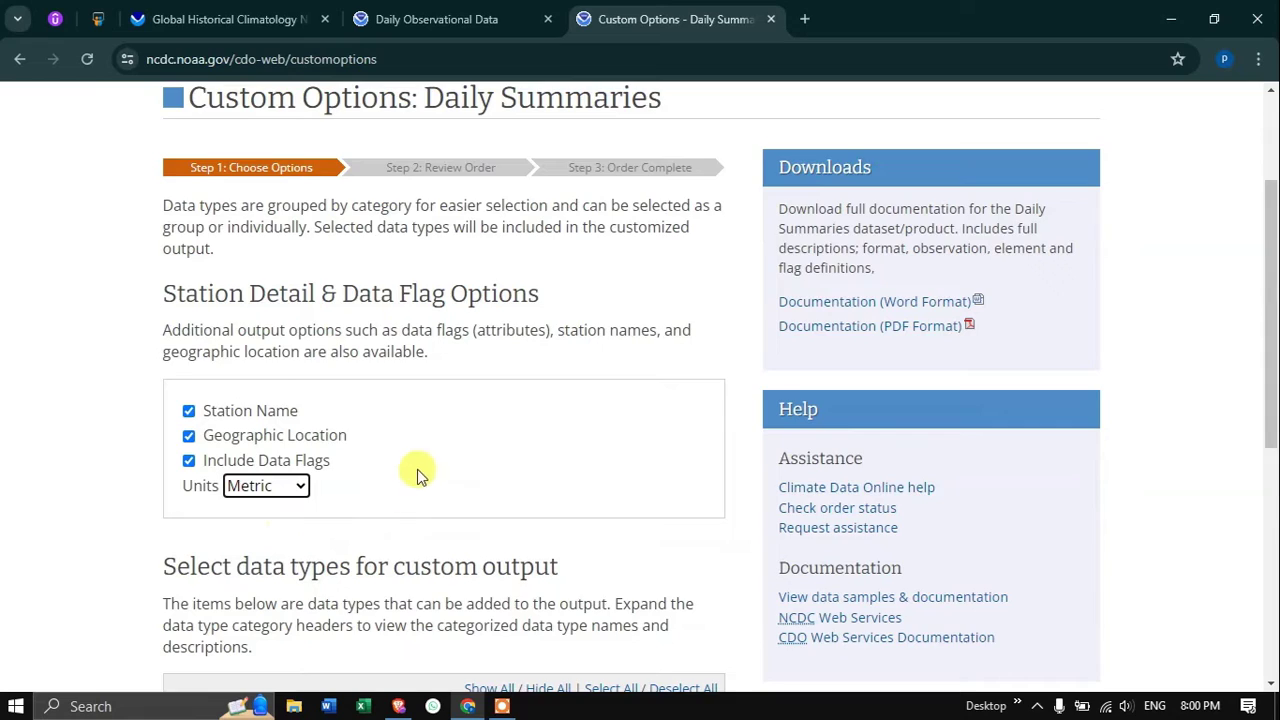
Step: Select Precipitation (PRCP) and all Air Temperature data types (TAVG, TMAX, TMIN) for the output, and continue to the order review
scroll(417, 469, down, 3)
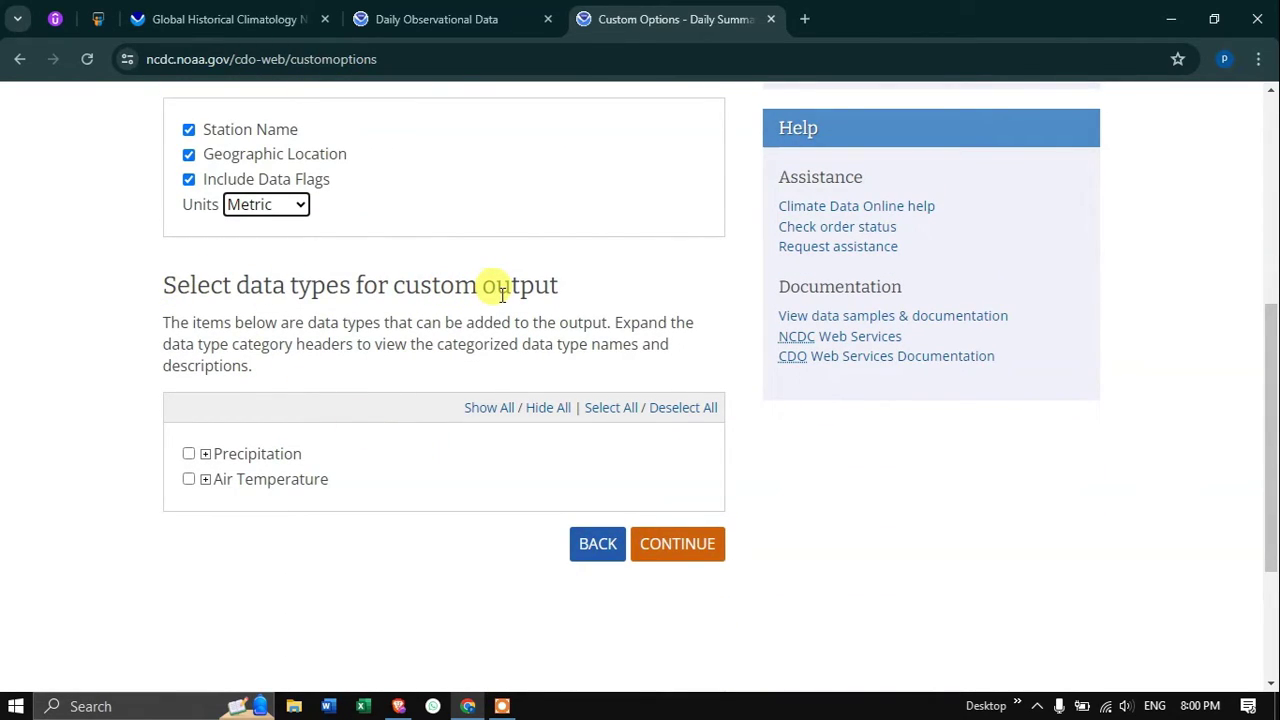
click(205, 456)
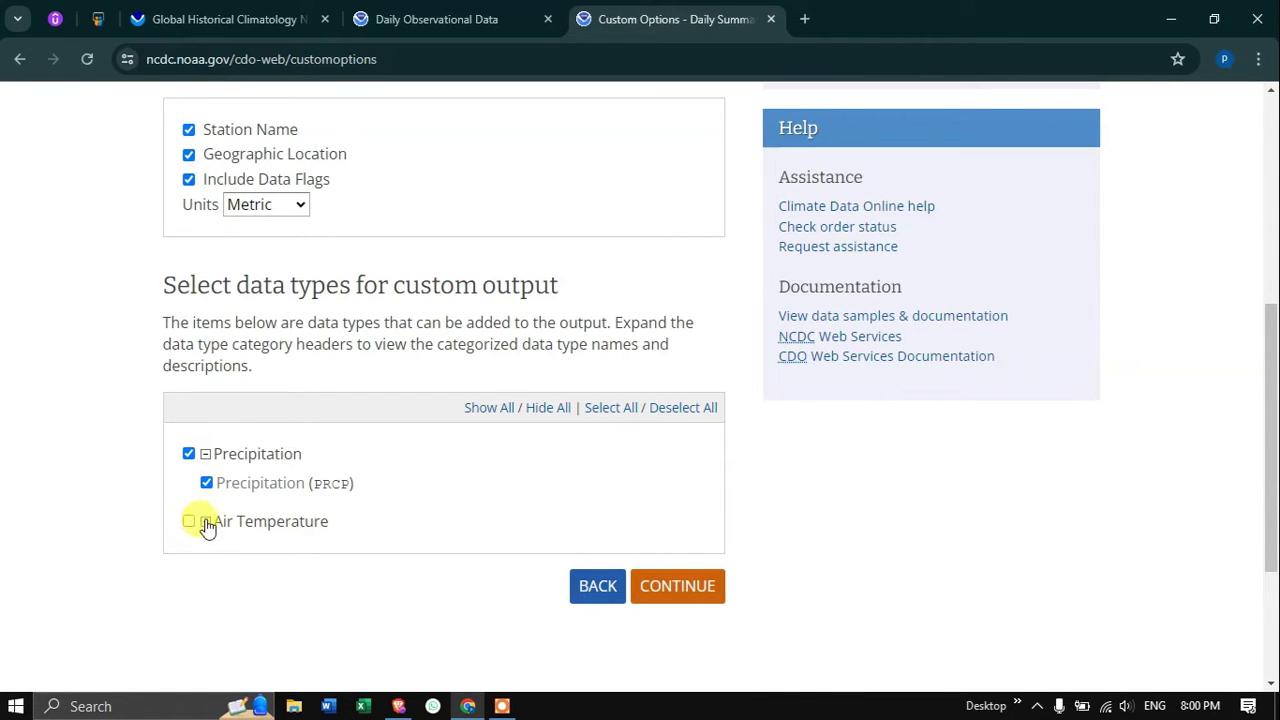
click(207, 524)
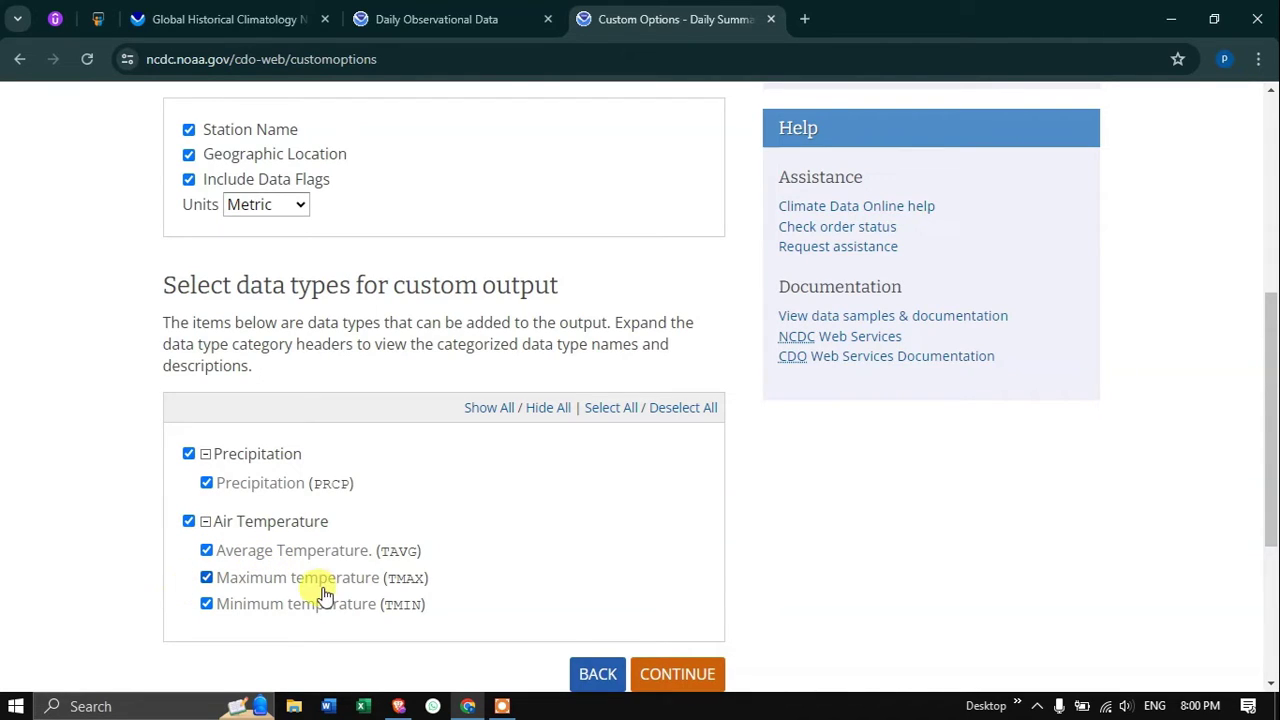
scroll(563, 537, down, 1)
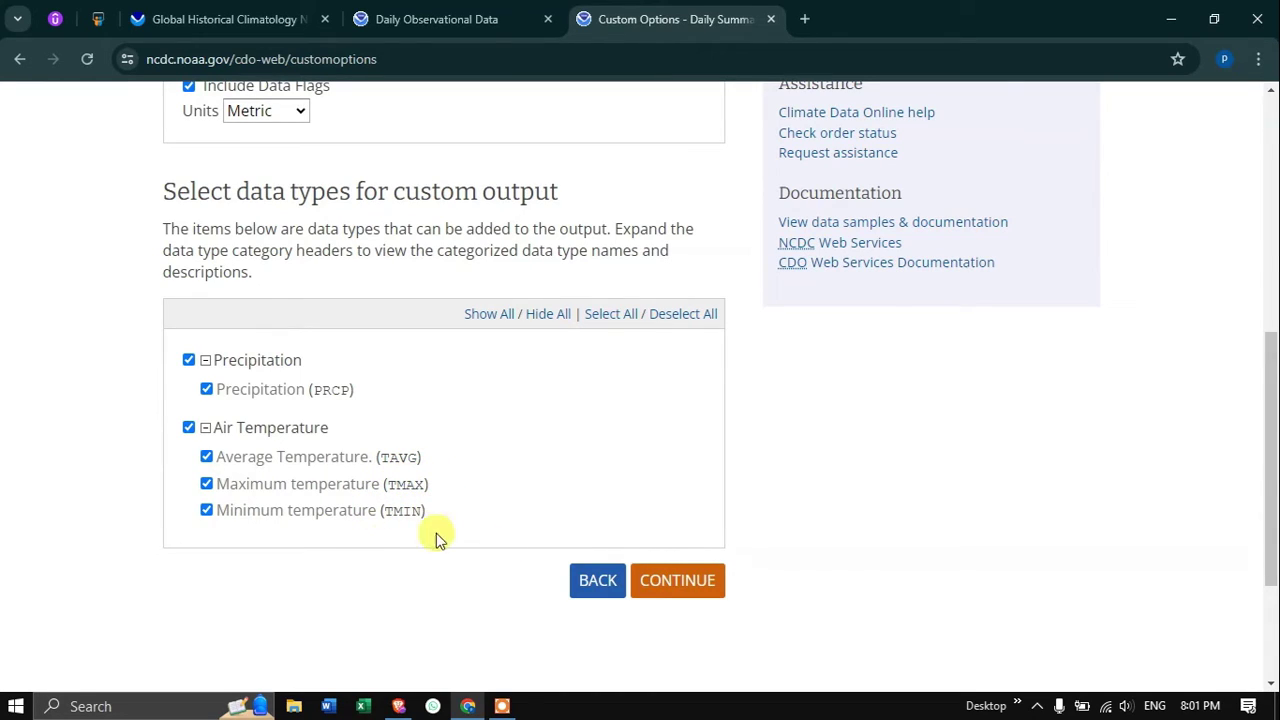
click(688, 588)
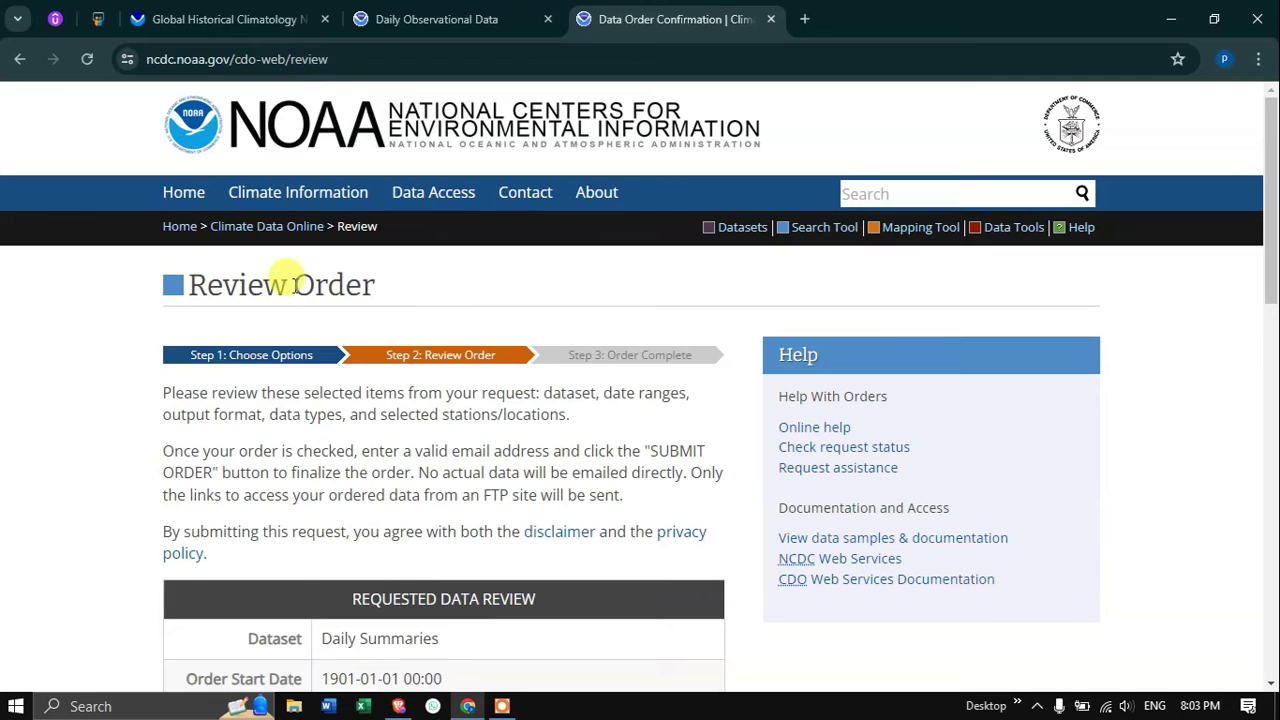
Step: Check the requested data review, then fill in and verify the email address and submit the order
scroll(395, 335, down, 1)
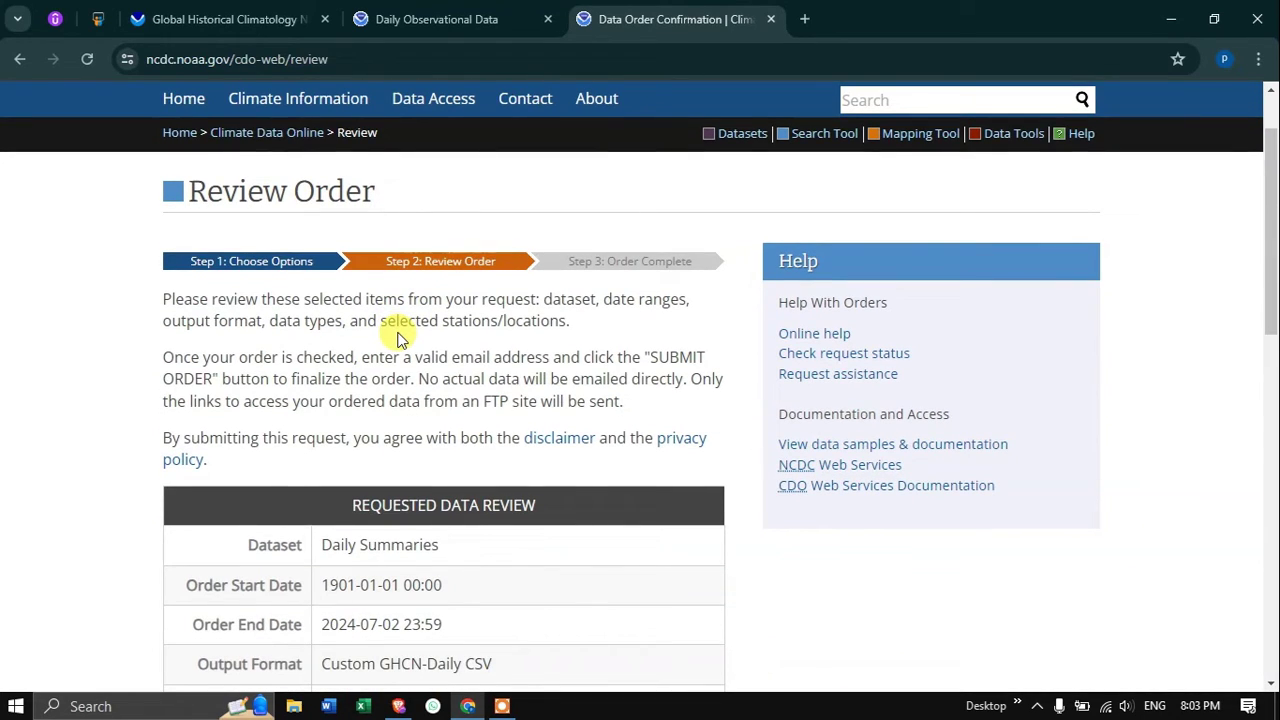
scroll(440, 362, down, 1)
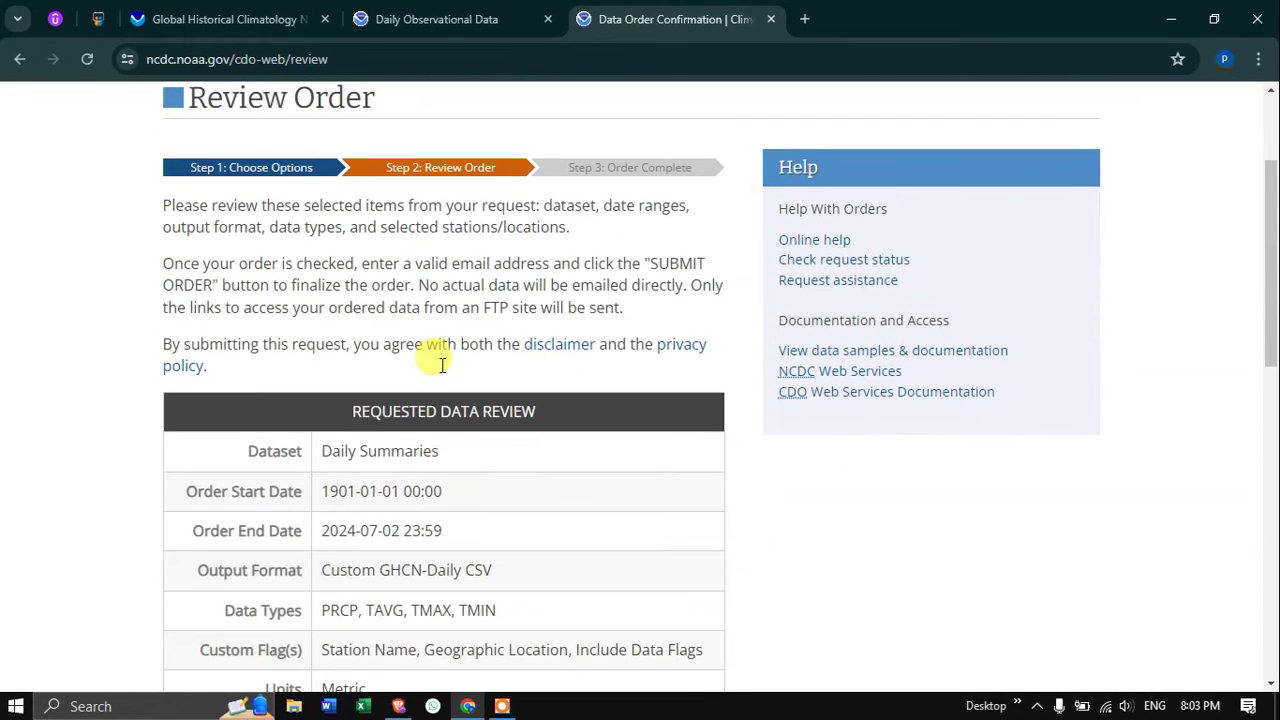
scroll(444, 371, down, 1)
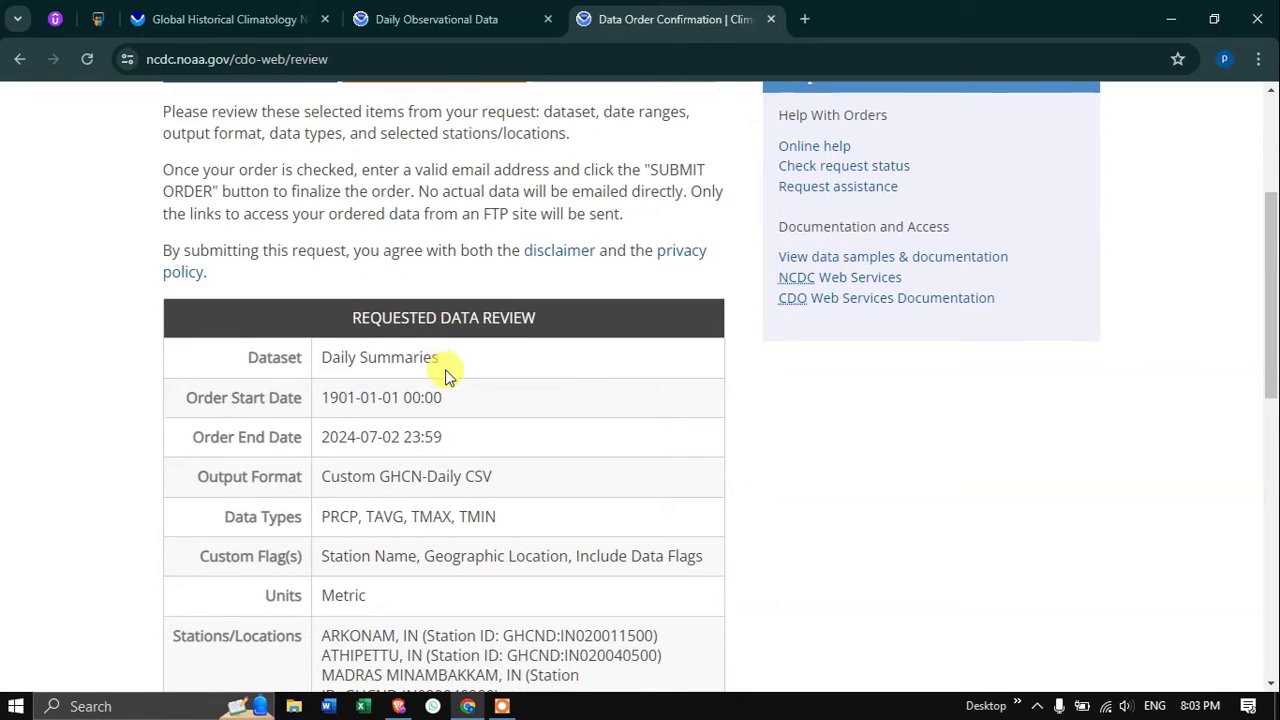
scroll(503, 336, down, 1)
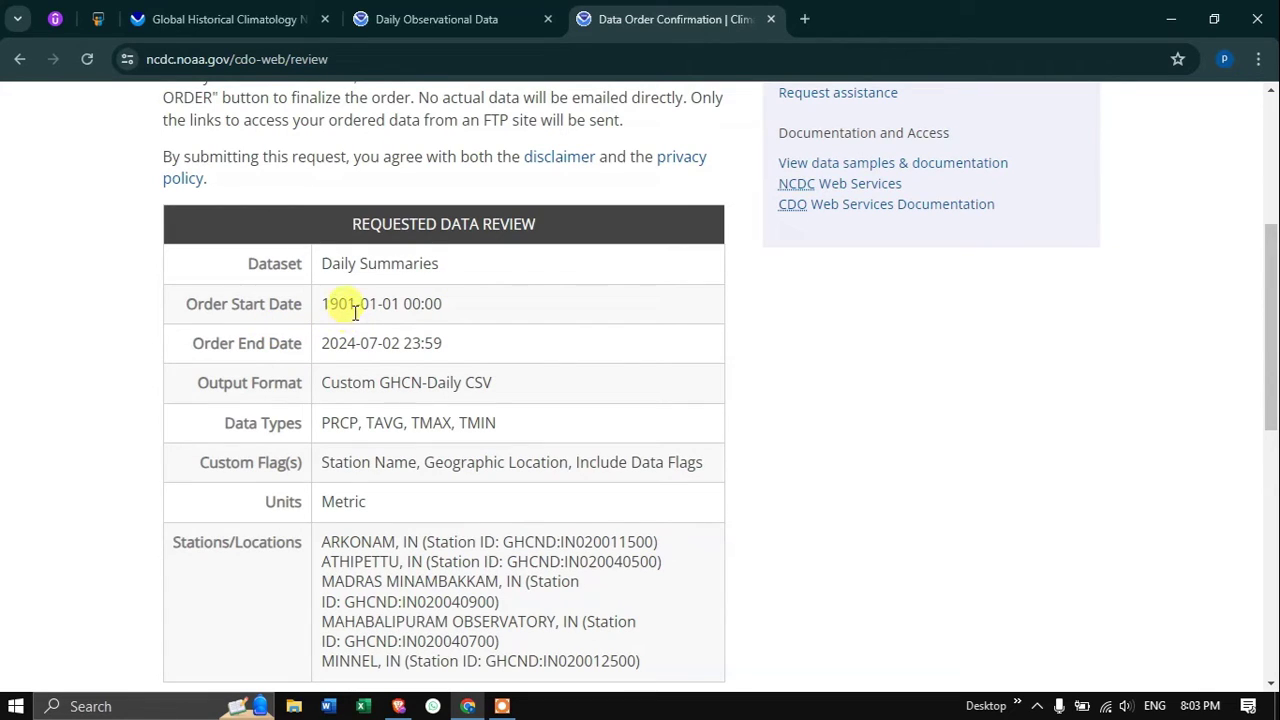
scroll(360, 352, down, 1)
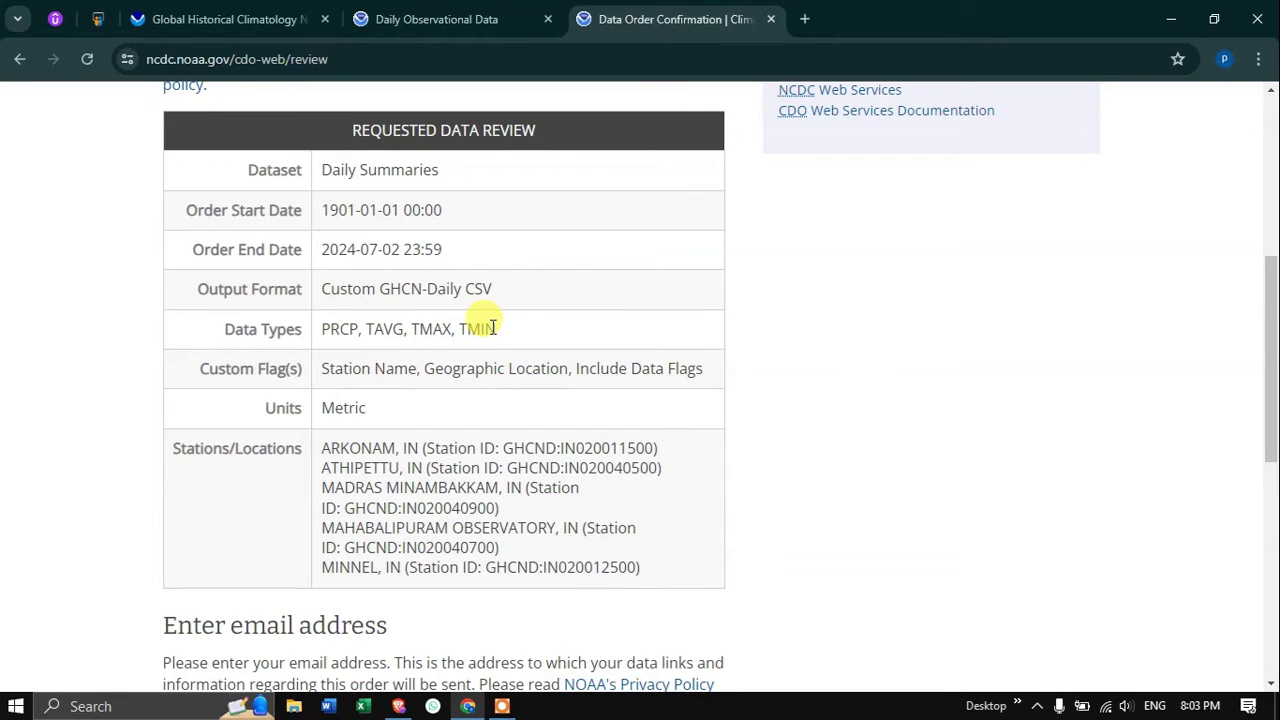
scroll(493, 328, down, 4)
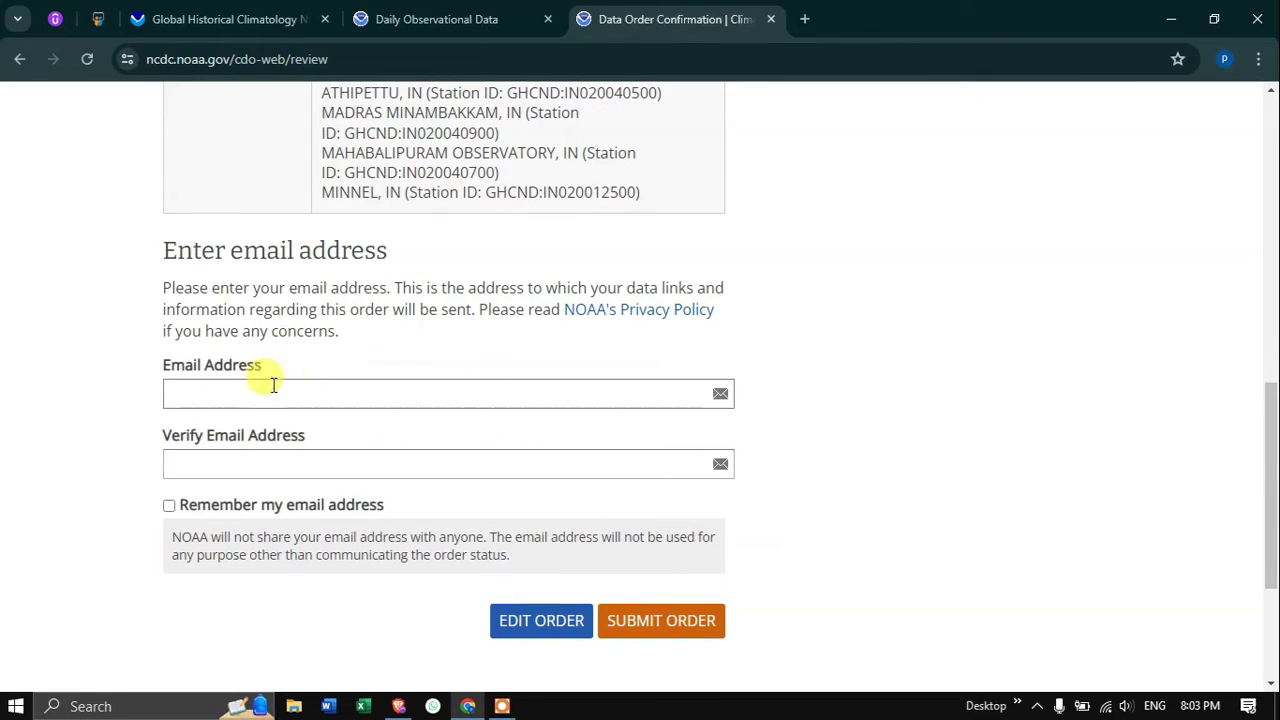
click(227, 396)
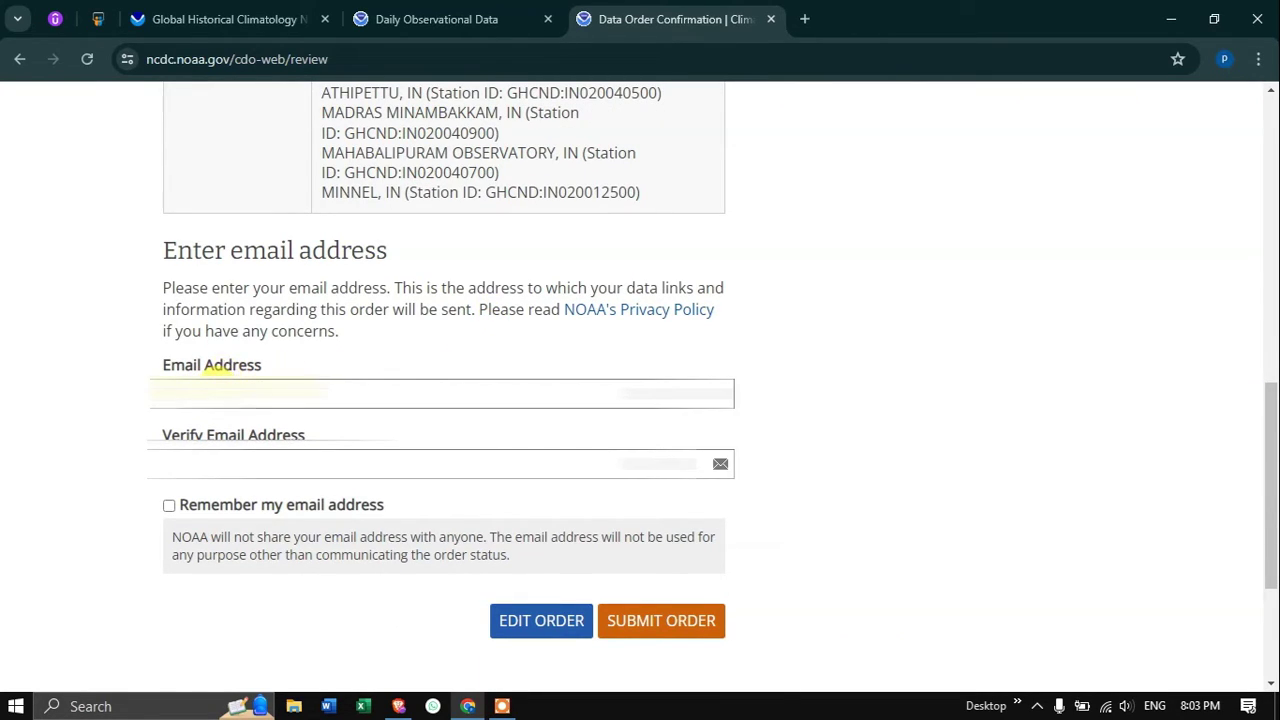
key(ctrl+v)
click(230, 462)
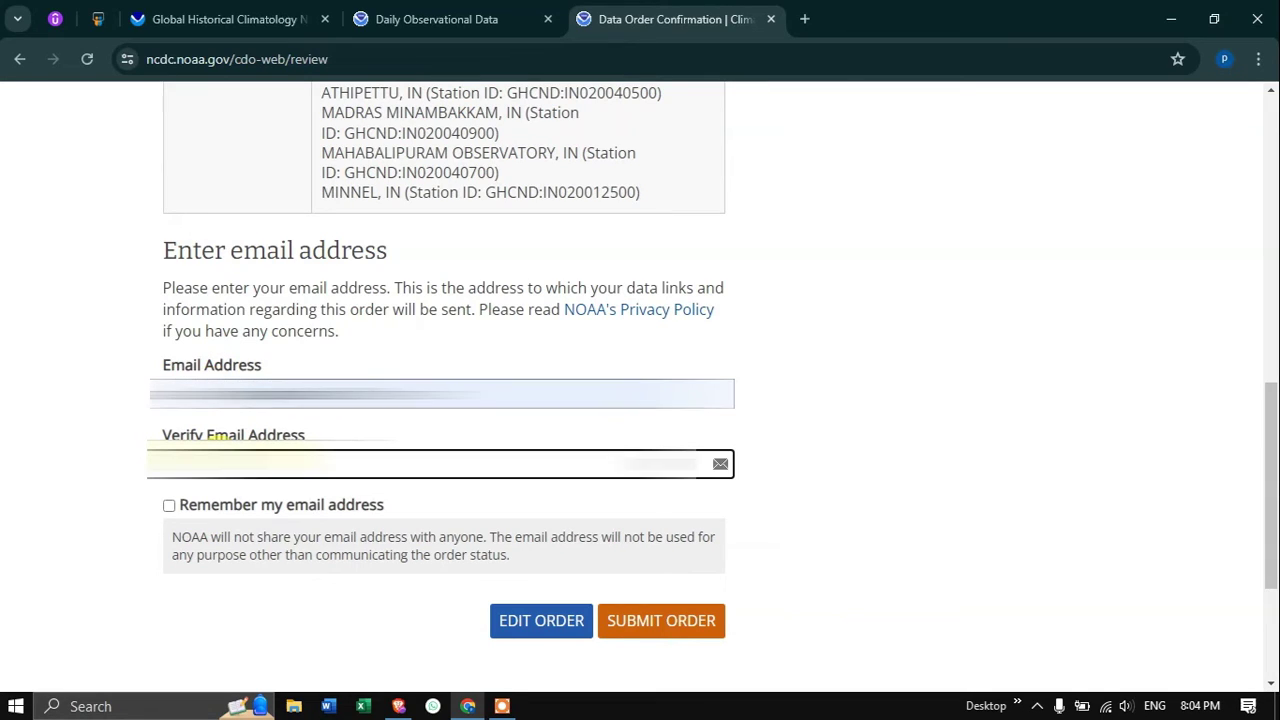
key(ctrl+v)
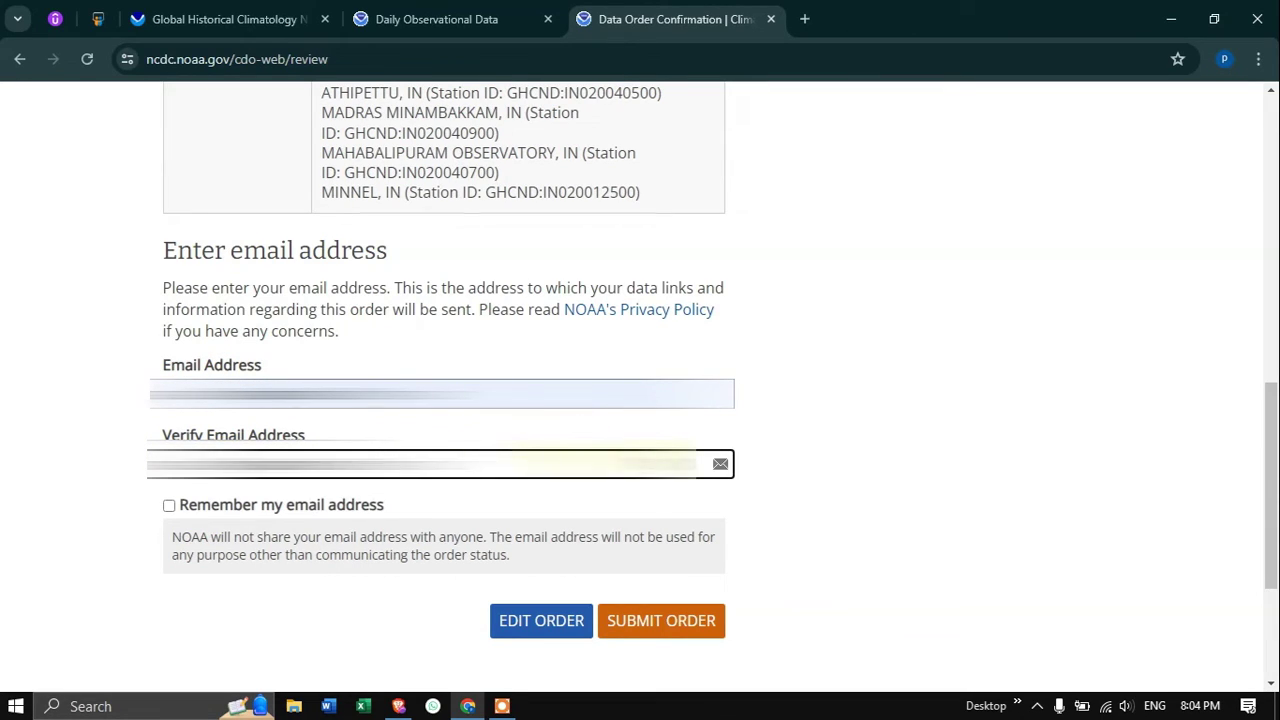
click(679, 626)
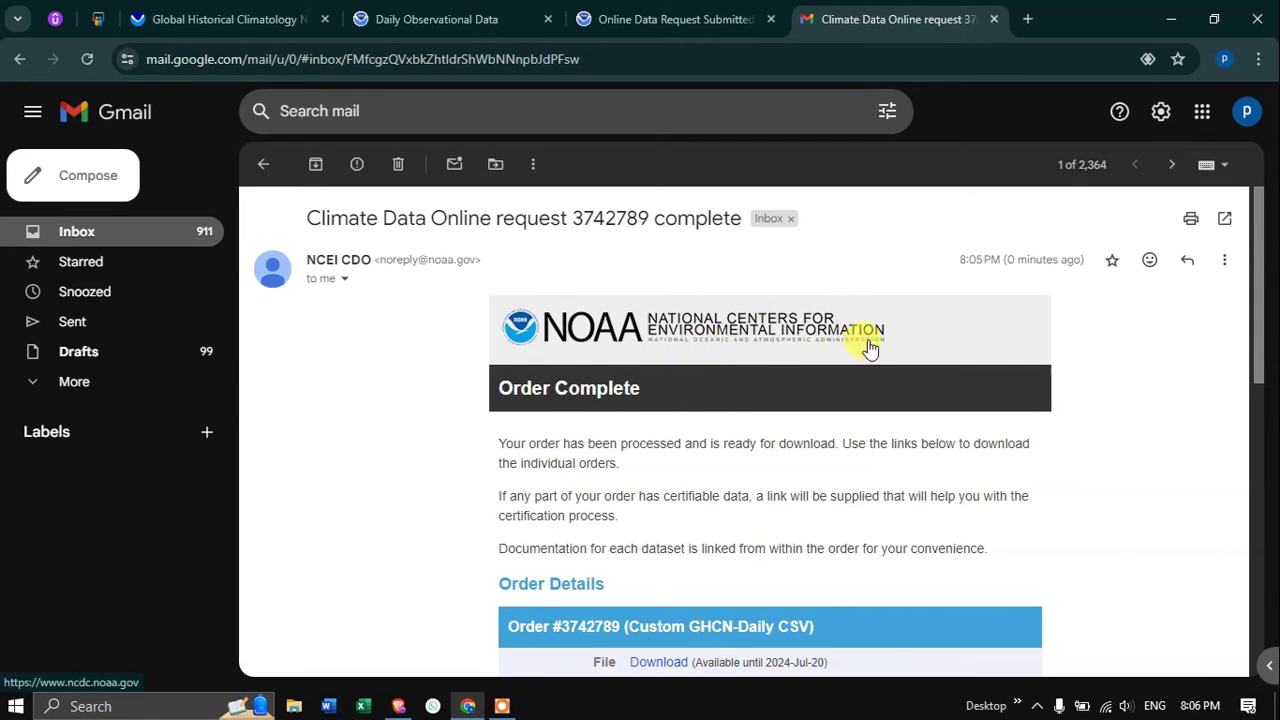
Step: In Gmail, download the ordered Custom GHCN-Daily CSV file from NOAA's order completion email
scroll(765, 427, down, 3)
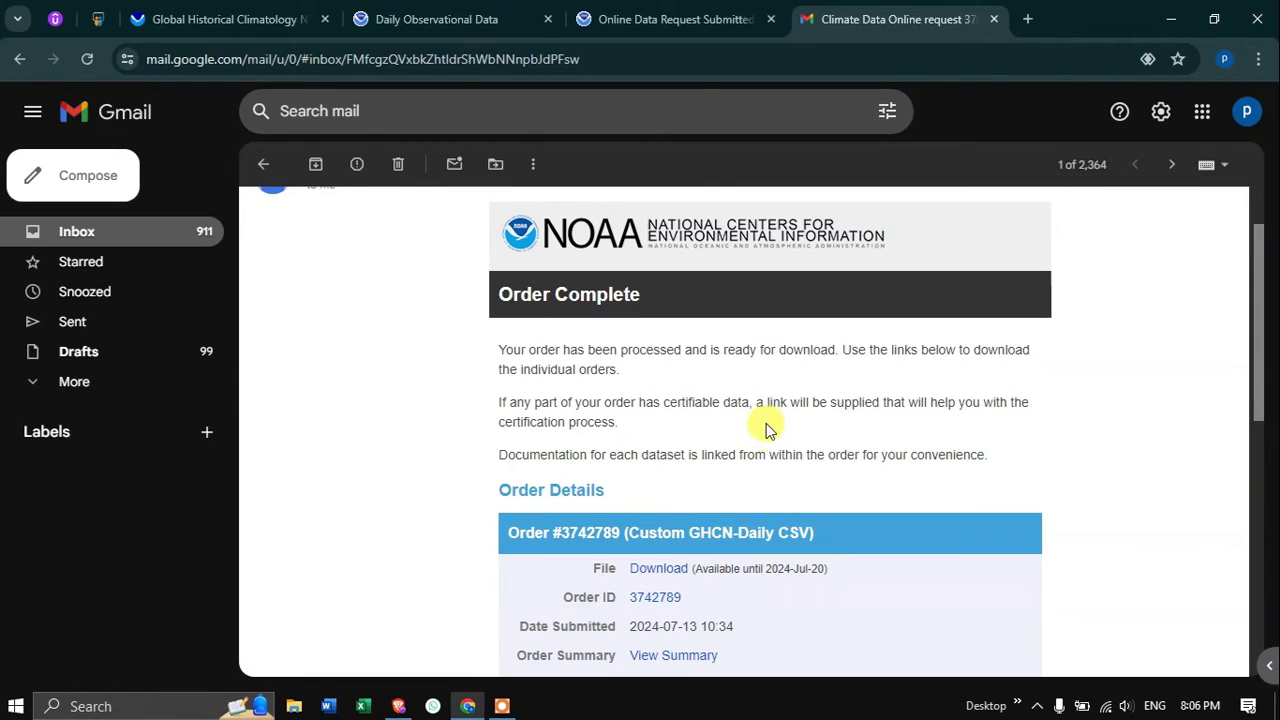
scroll(768, 424, down, 1)
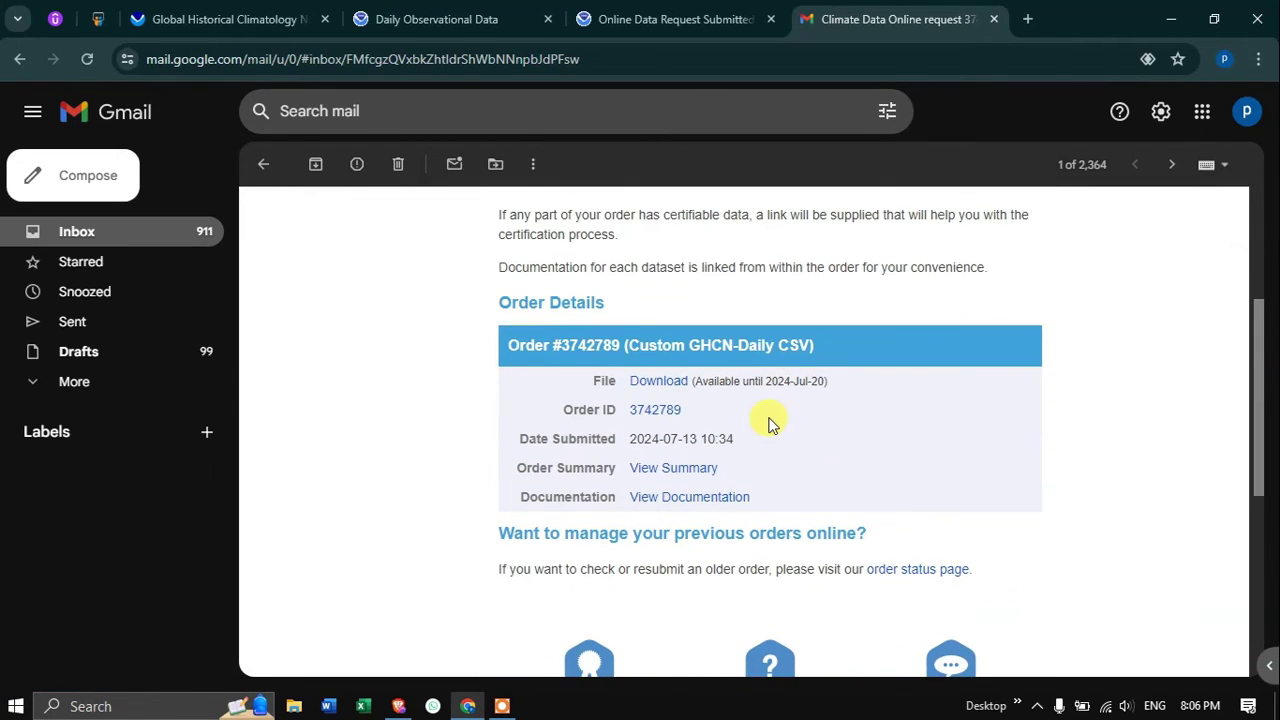
click(660, 381)
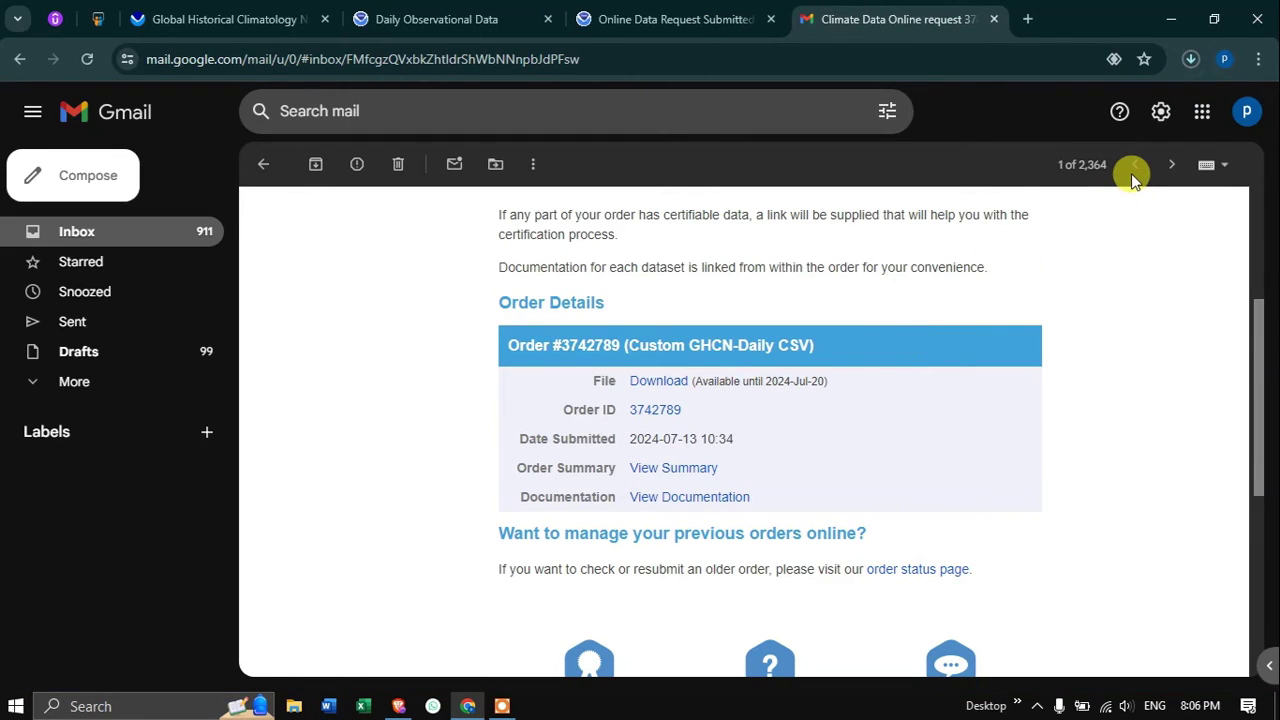
Step: Show the downloaded CSV file in its Downloads folder and open it in Excel
click(1189, 62)
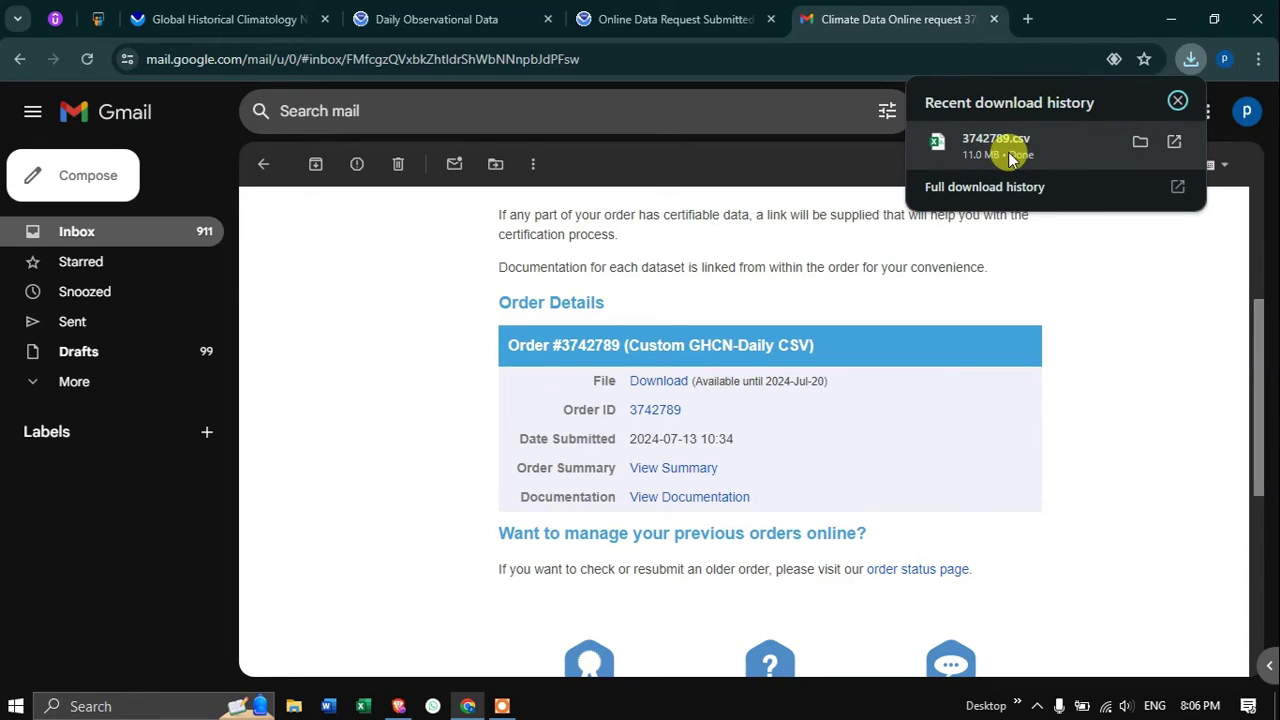
click(1192, 262)
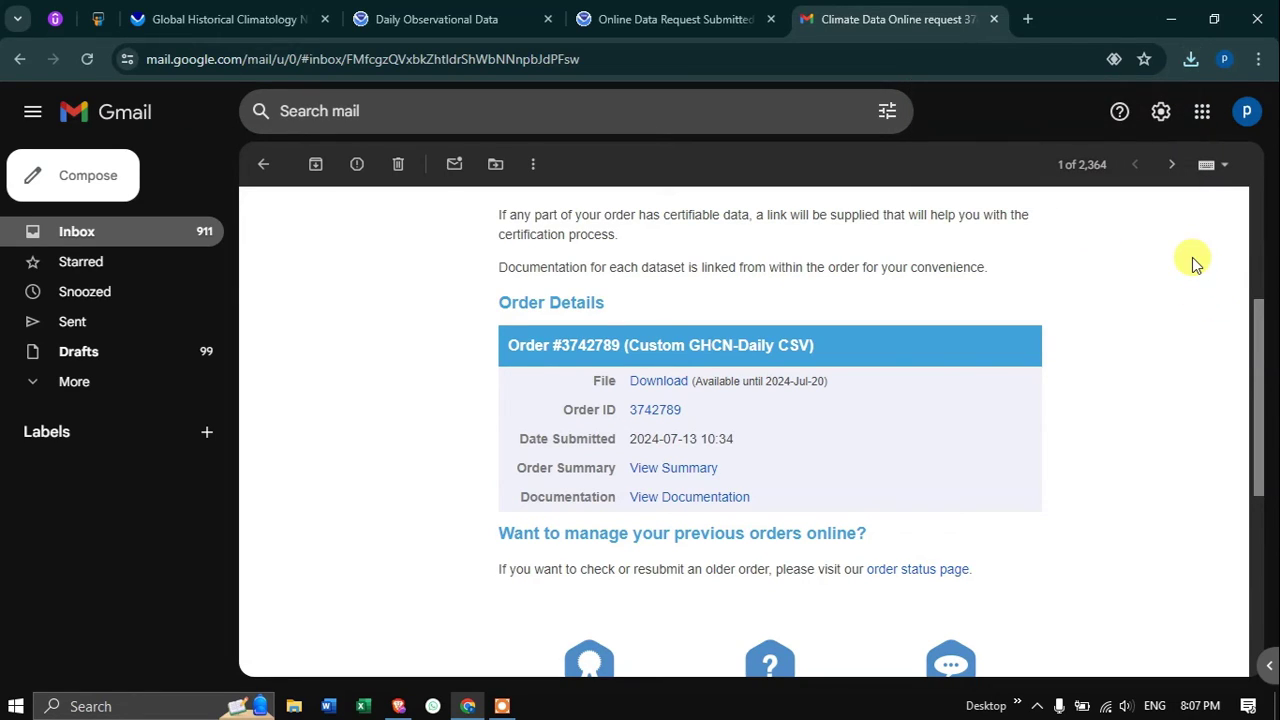
click(1191, 59)
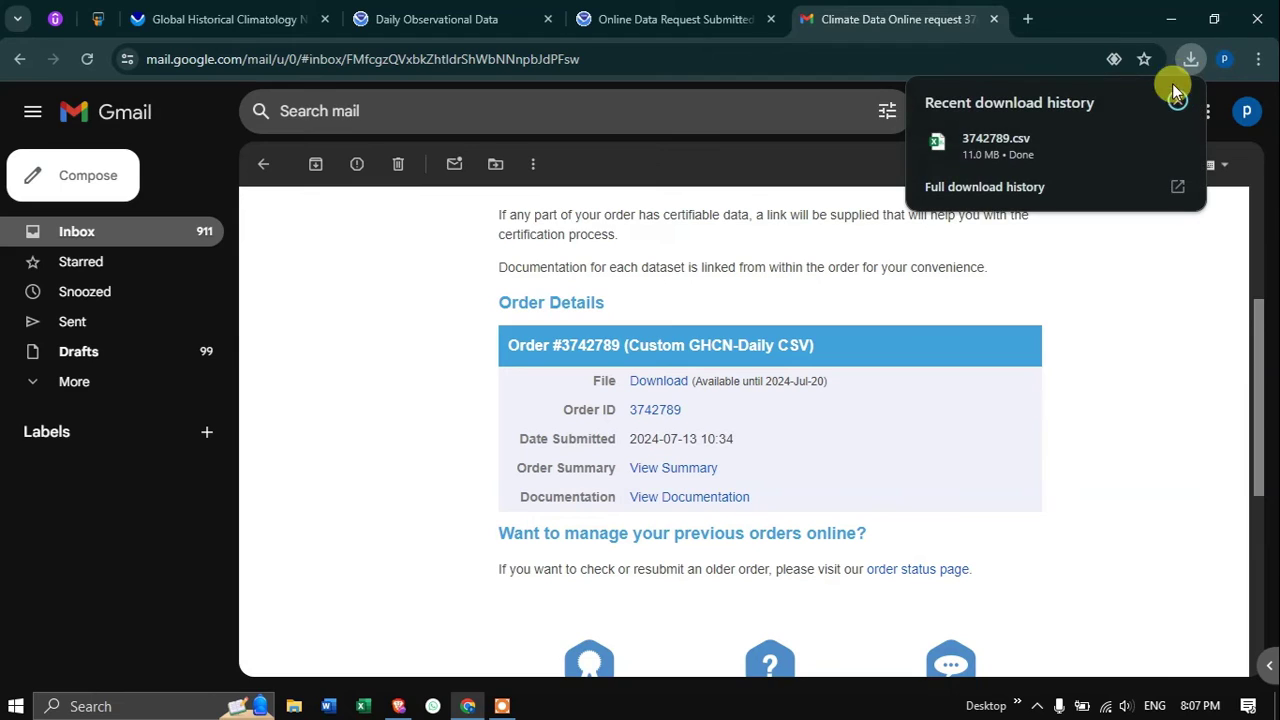
click(1138, 142)
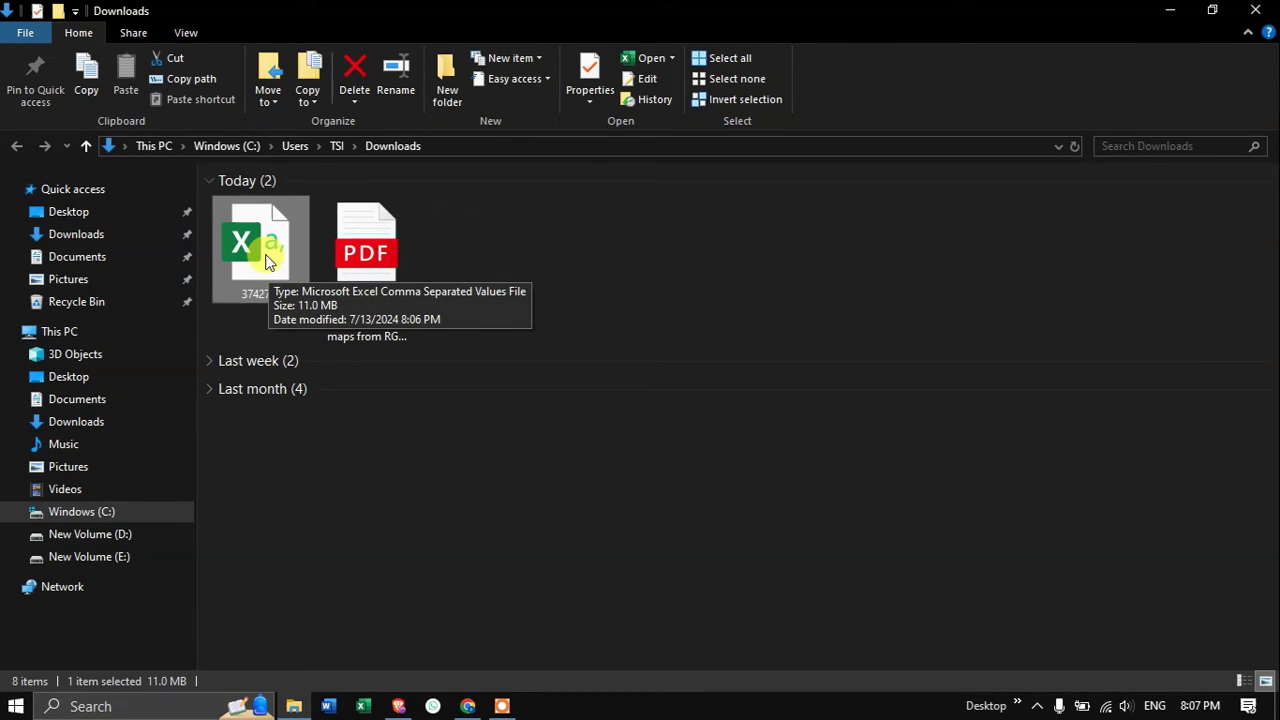
double_click(266, 261)
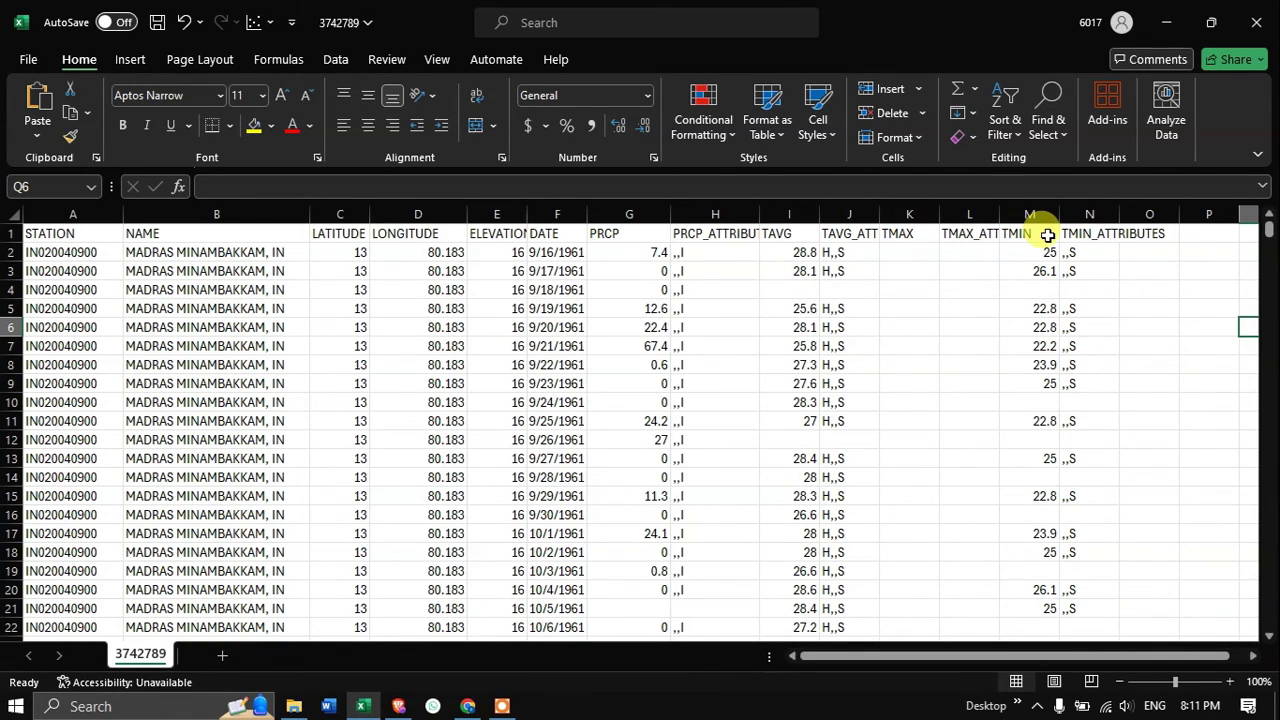
Step: Examine the daily PRCP, TAVG, TMAX and TMIN records by station and date in the downloaded sheet
scroll(615, 300, down, 3)
scroll(614, 296, down, 7)
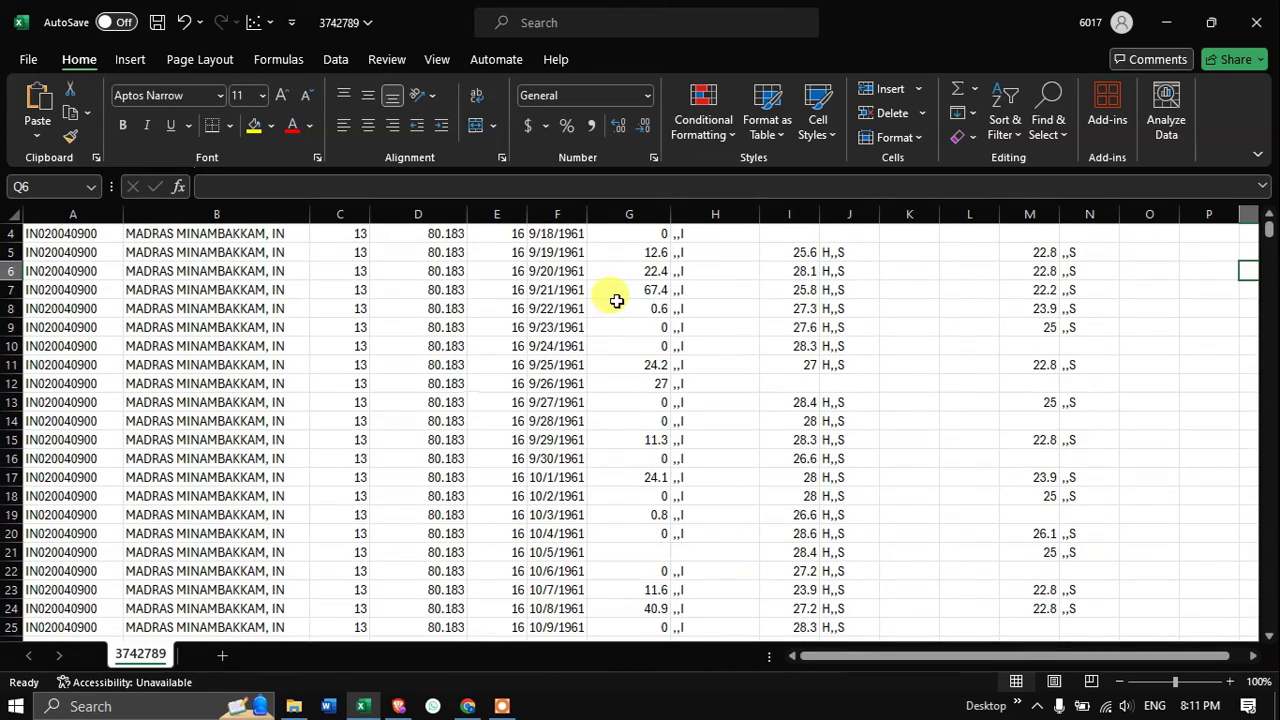
scroll(509, 306, up, 7)
scroll(511, 309, down, 1)
scroll(513, 311, down, 5)
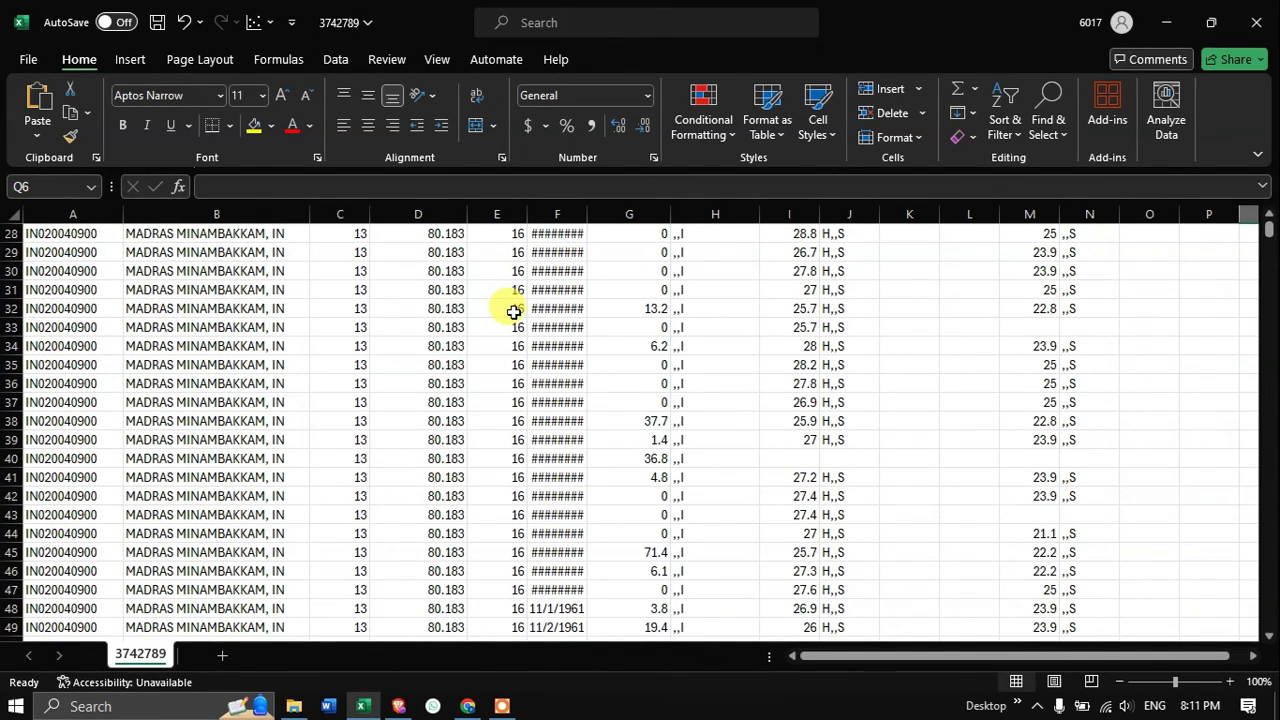
scroll(513, 311, up, 4)
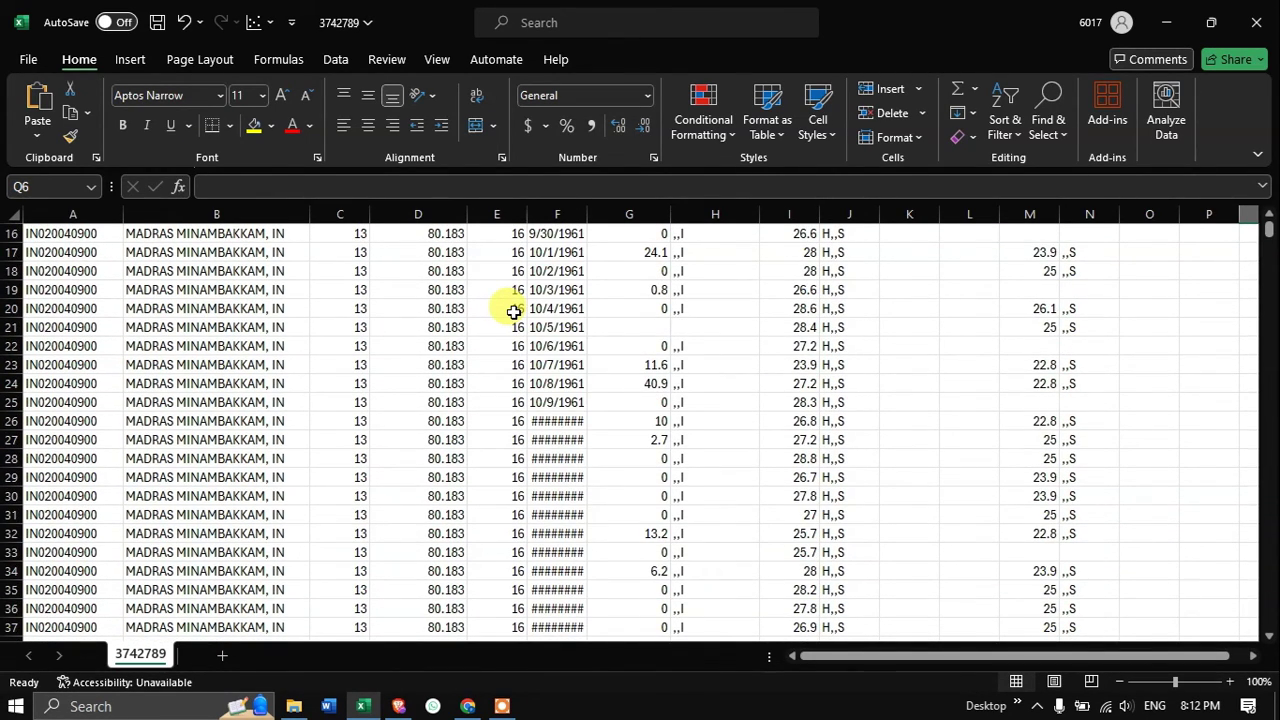
scroll(513, 311, down, 17)
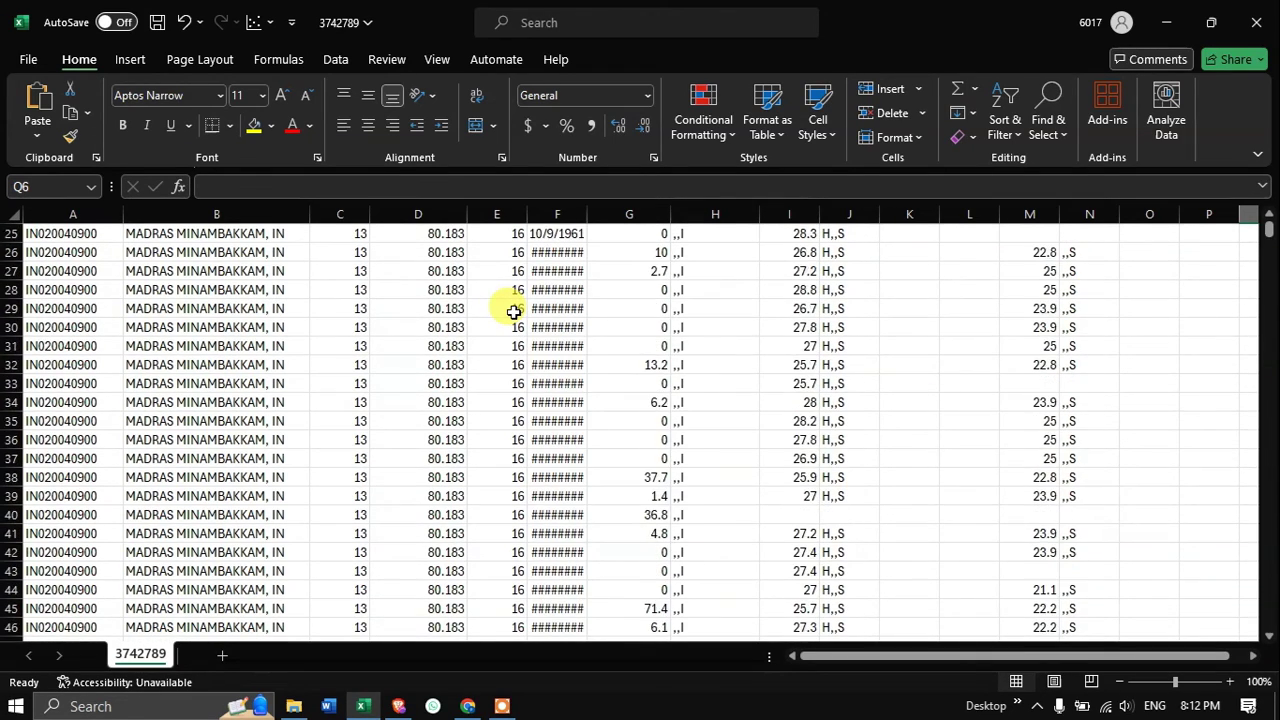
scroll(513, 311, down, 20)
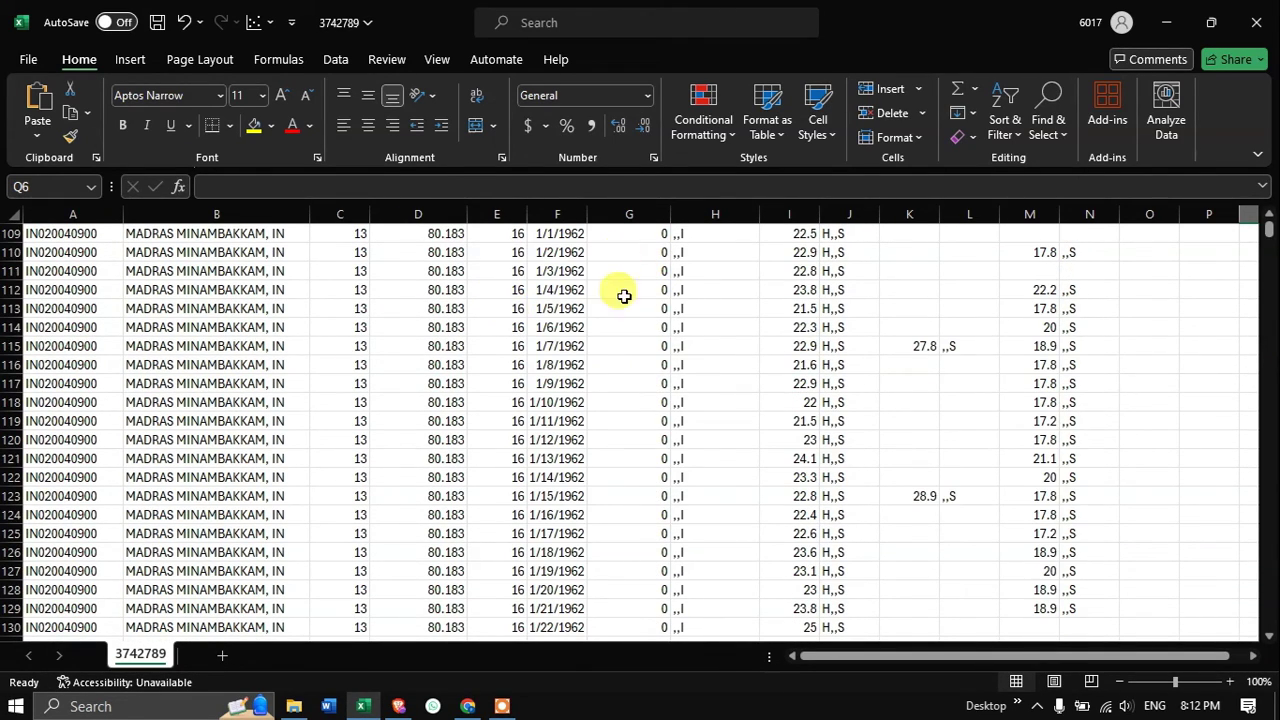
scroll(612, 313, down, 20)
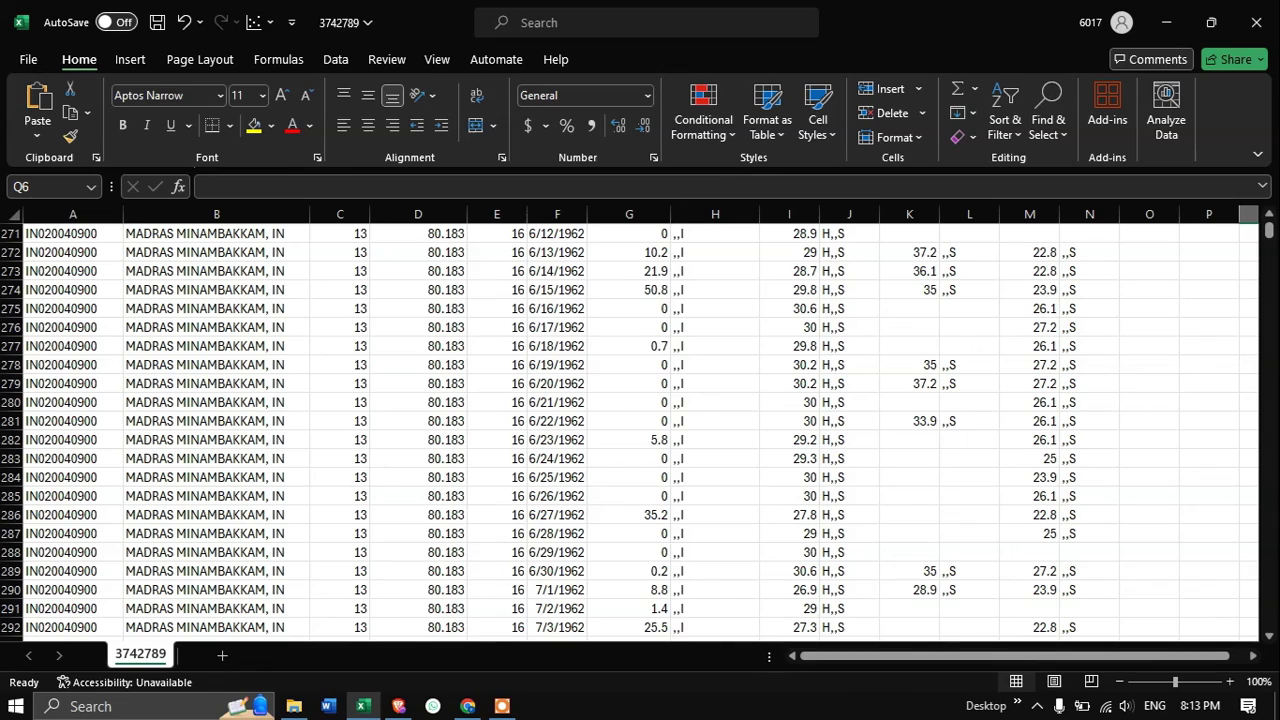
scroll(860, 435, down, 2)
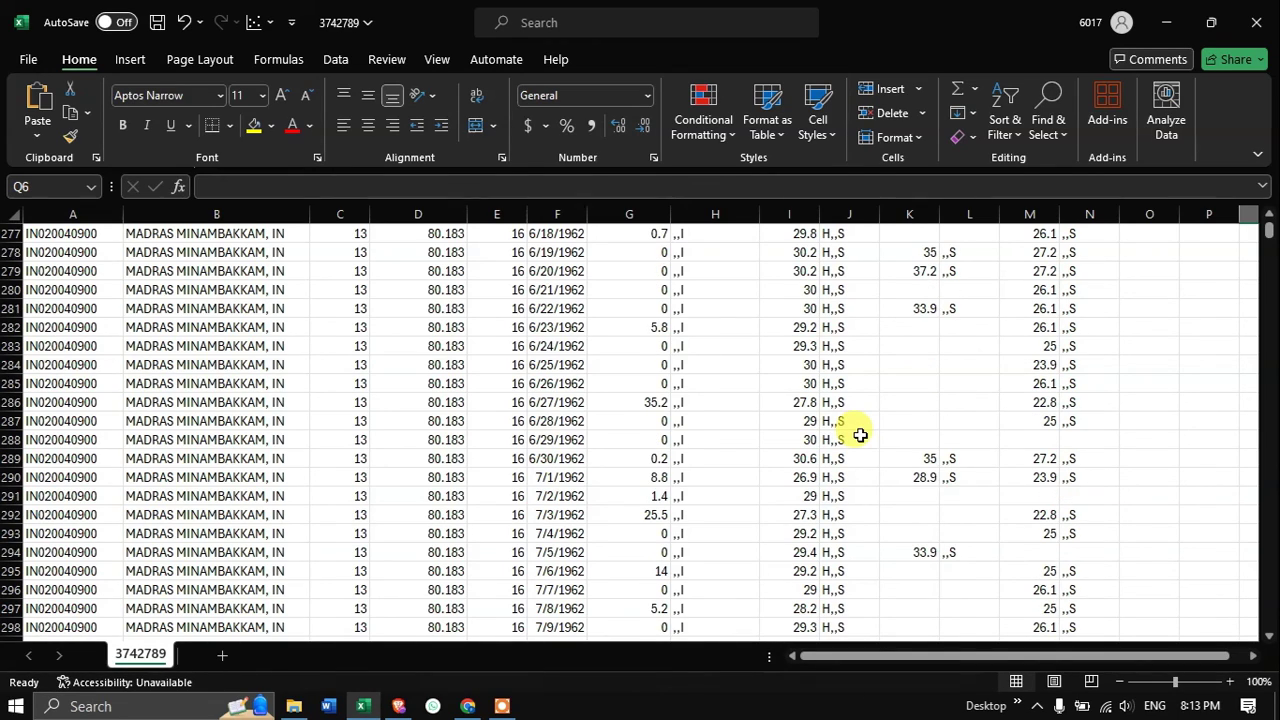